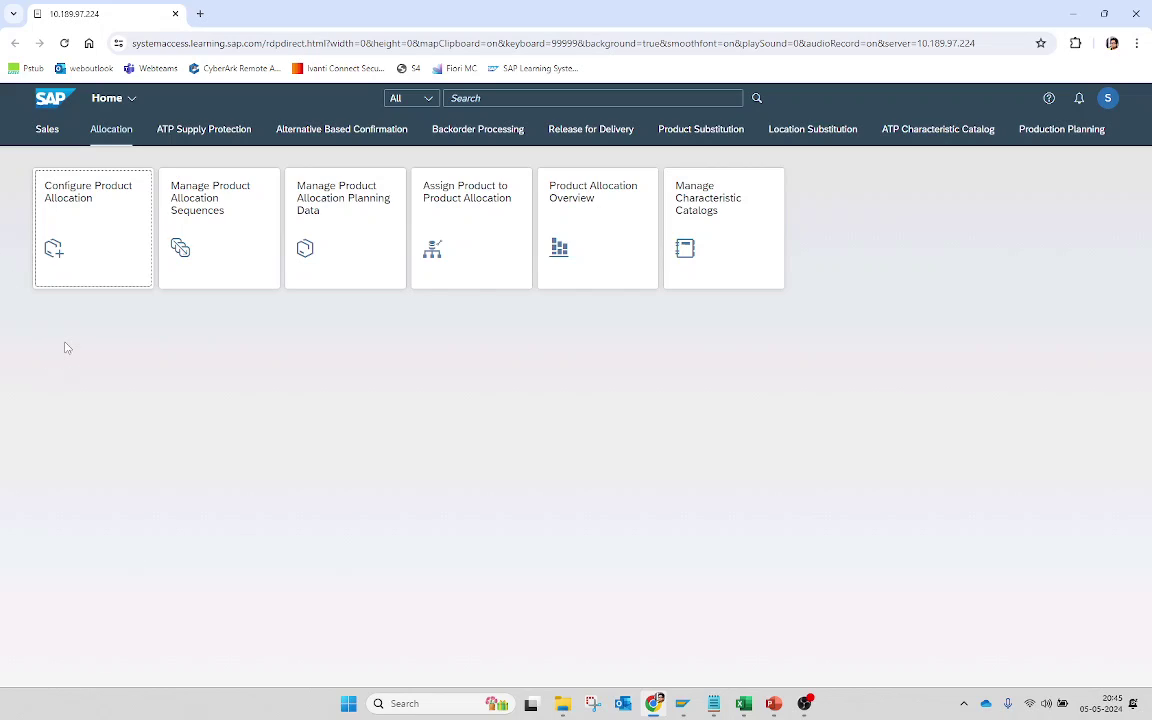
- Open the DEMO product allocation object in Configure Product Allocation for editing
{"action": "left_click", "coordinate": [85, 248]}
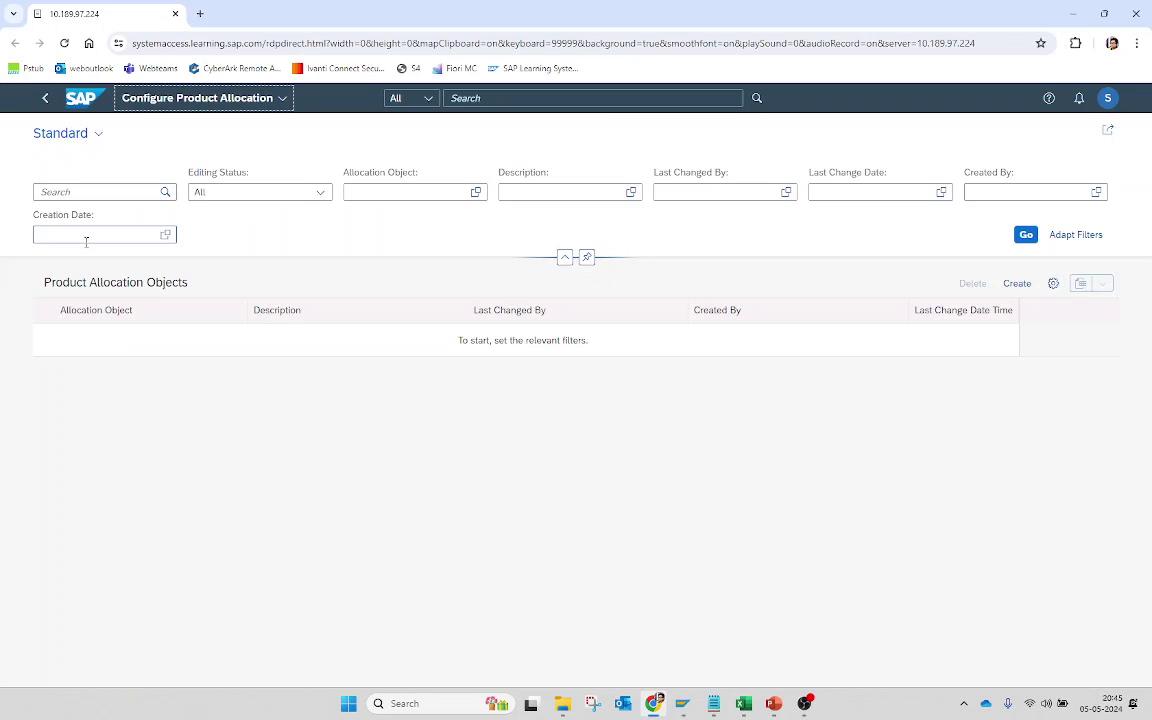
{"action": "left_click", "coordinate": [1026, 235]}
{"action": "left_click", "coordinate": [416, 346]}
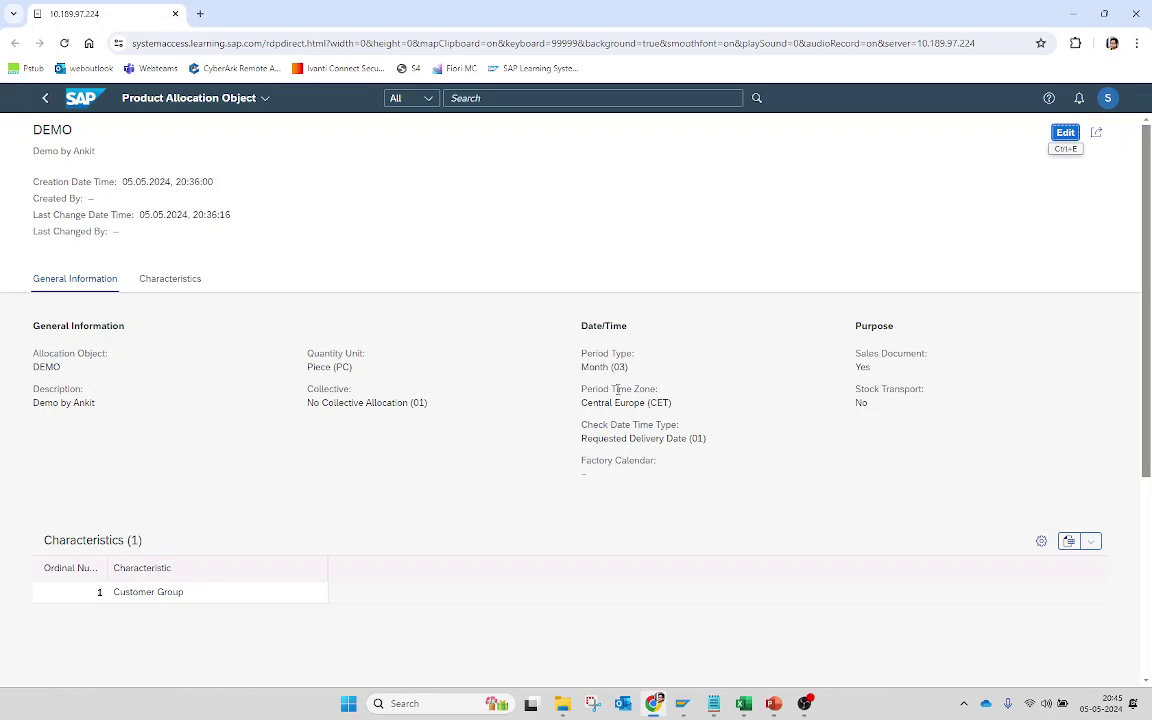
{"action": "left_click", "coordinate": [1066, 133]}
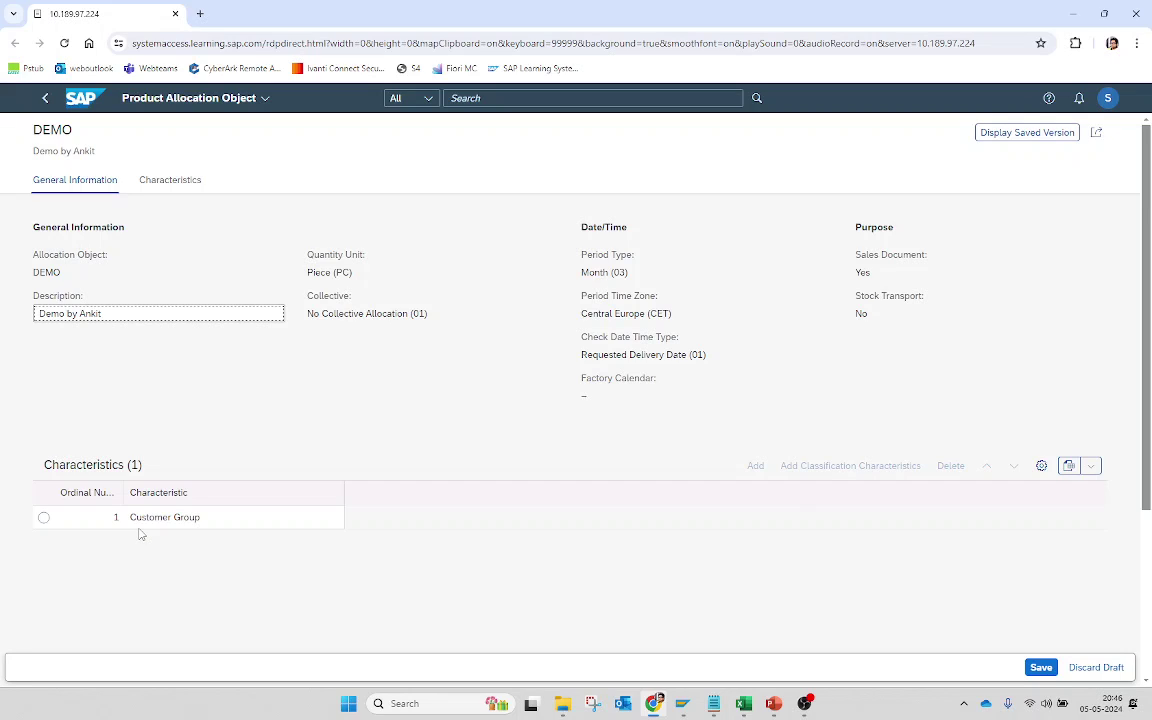
- Select the Customer Group characteristic, save the DEMO allocation object and return to the home page
{"action": "left_click", "coordinate": [183, 187]}
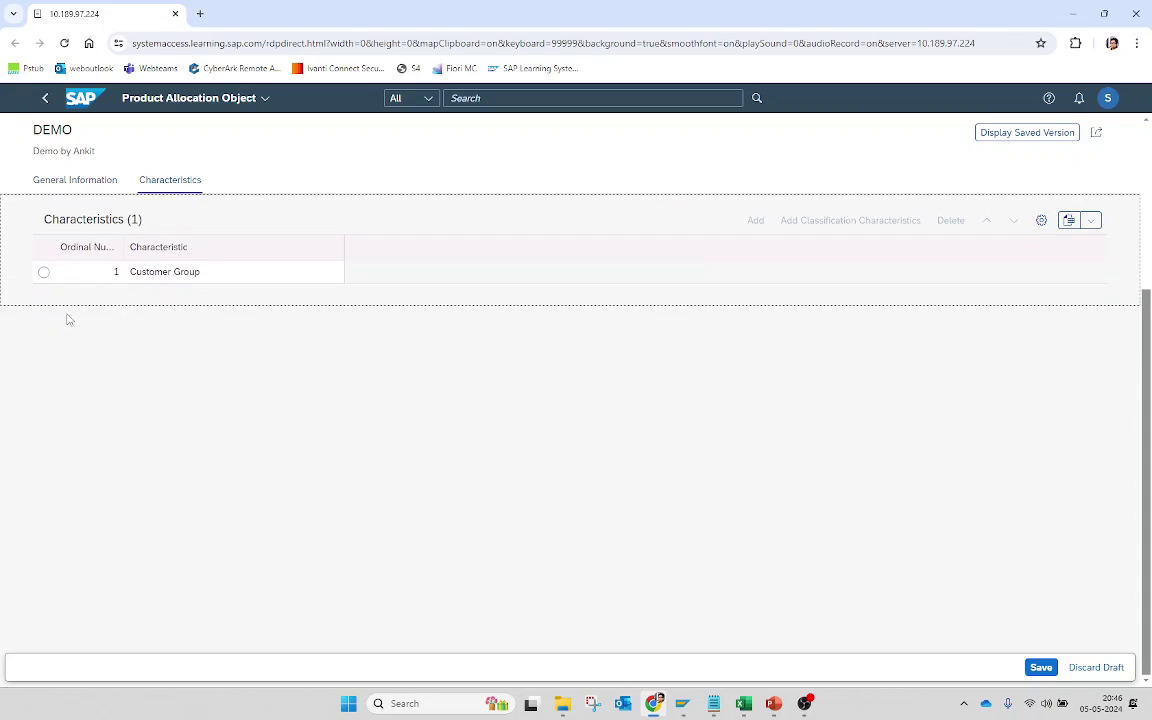
{"action": "left_click", "coordinate": [43, 271]}
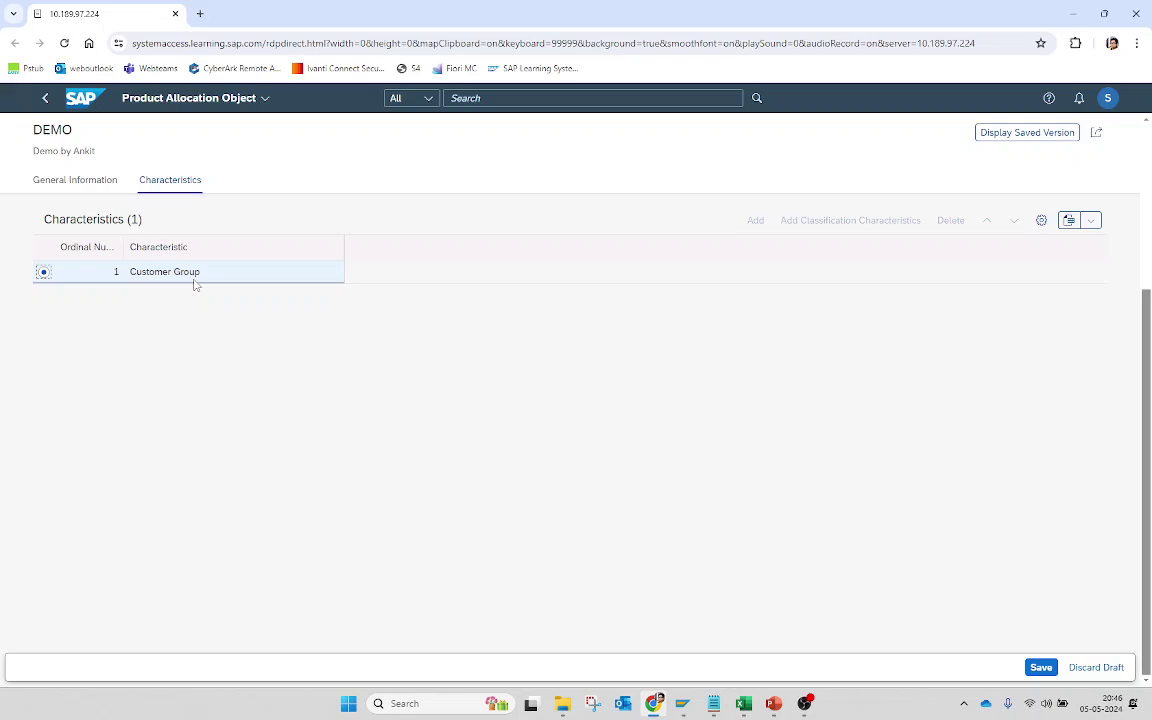
{"action": "left_click", "coordinate": [1033, 669]}
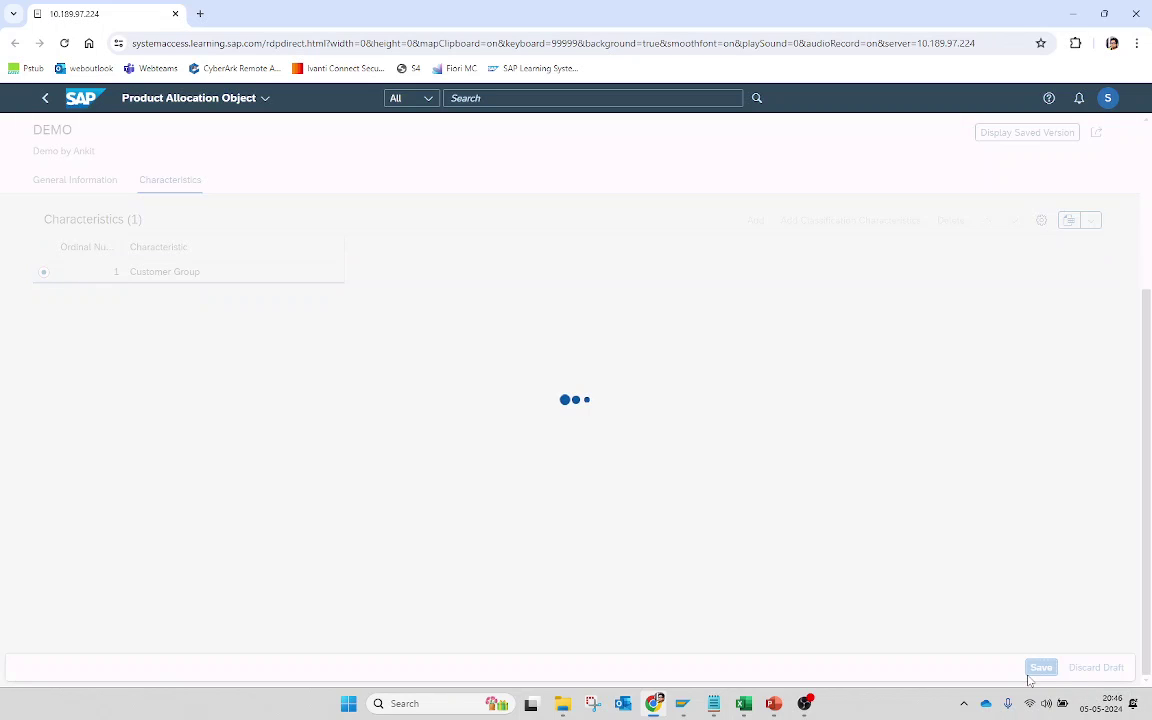
{"action": "left_click", "coordinate": [45, 98]}
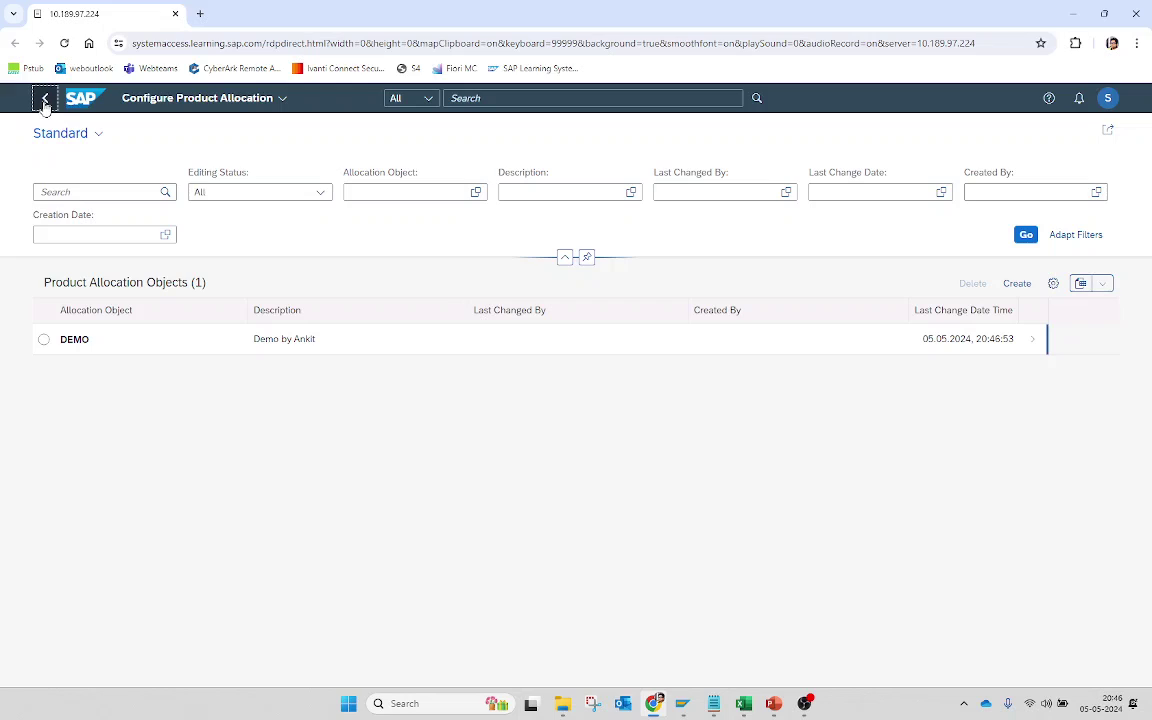
{"action": "left_click", "coordinate": [45, 99]}
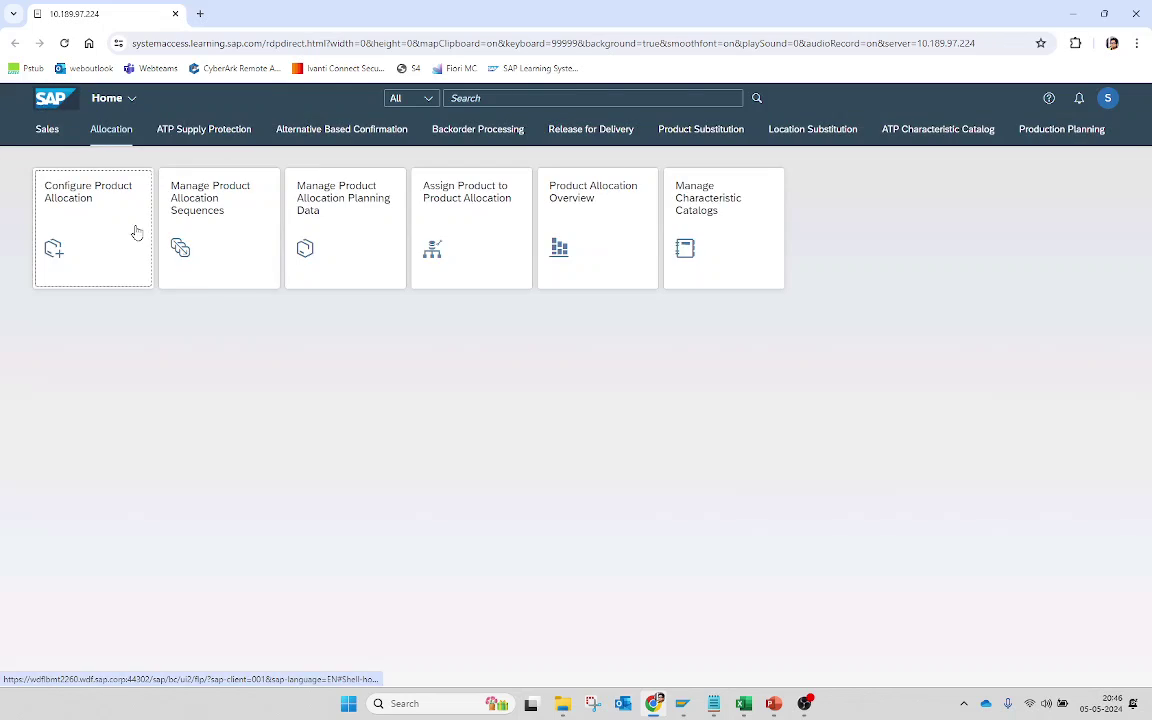
- Review the DEMO sequence's general information and sequence groups in Manage Product Allocation Sequences, and return to the home page
{"action": "left_click", "coordinate": [220, 237]}
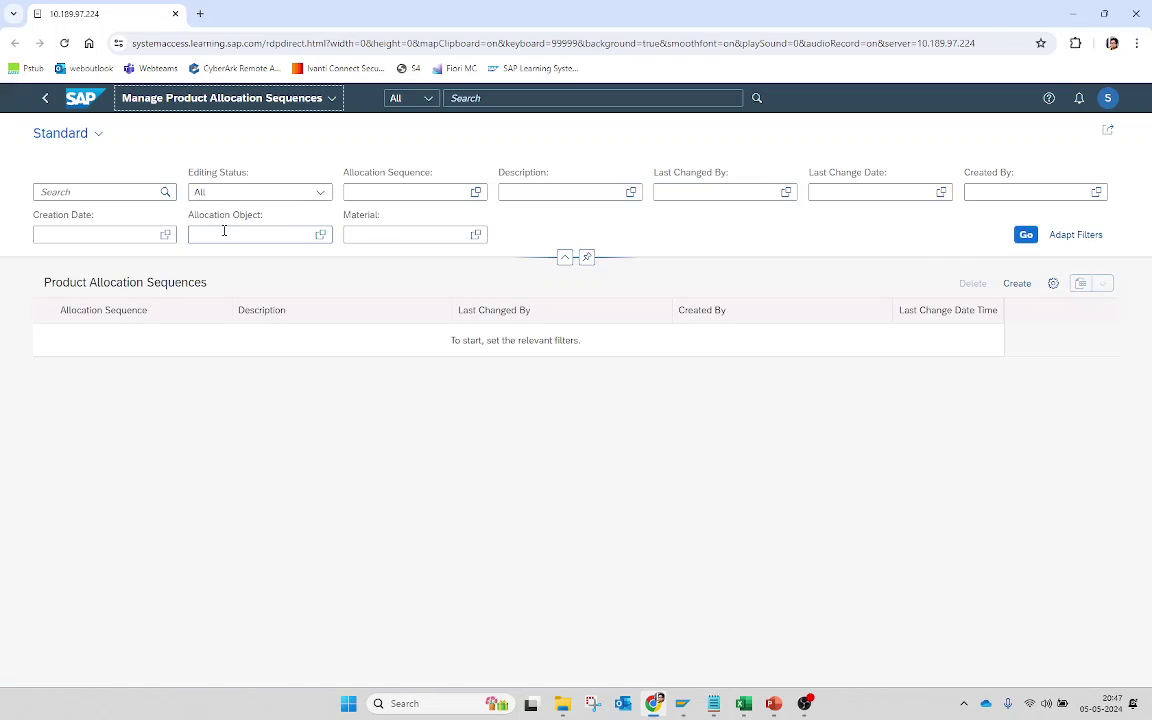
{"action": "left_click", "coordinate": [1025, 235]}
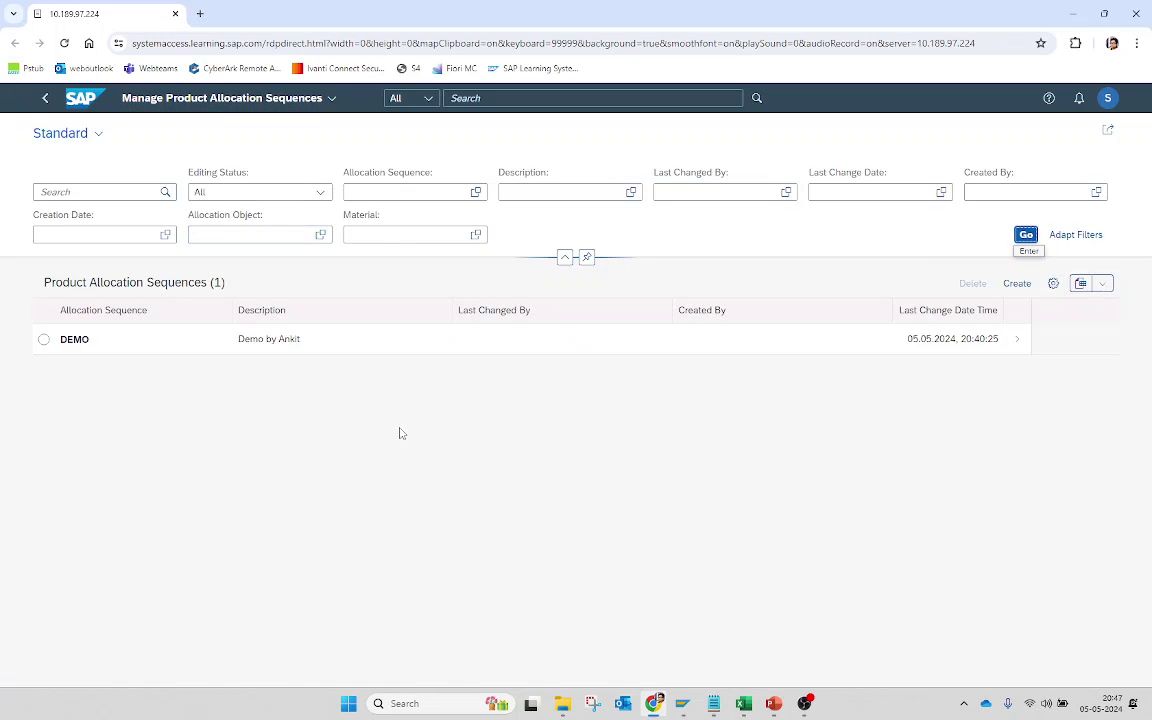
{"action": "left_click", "coordinate": [391, 346]}
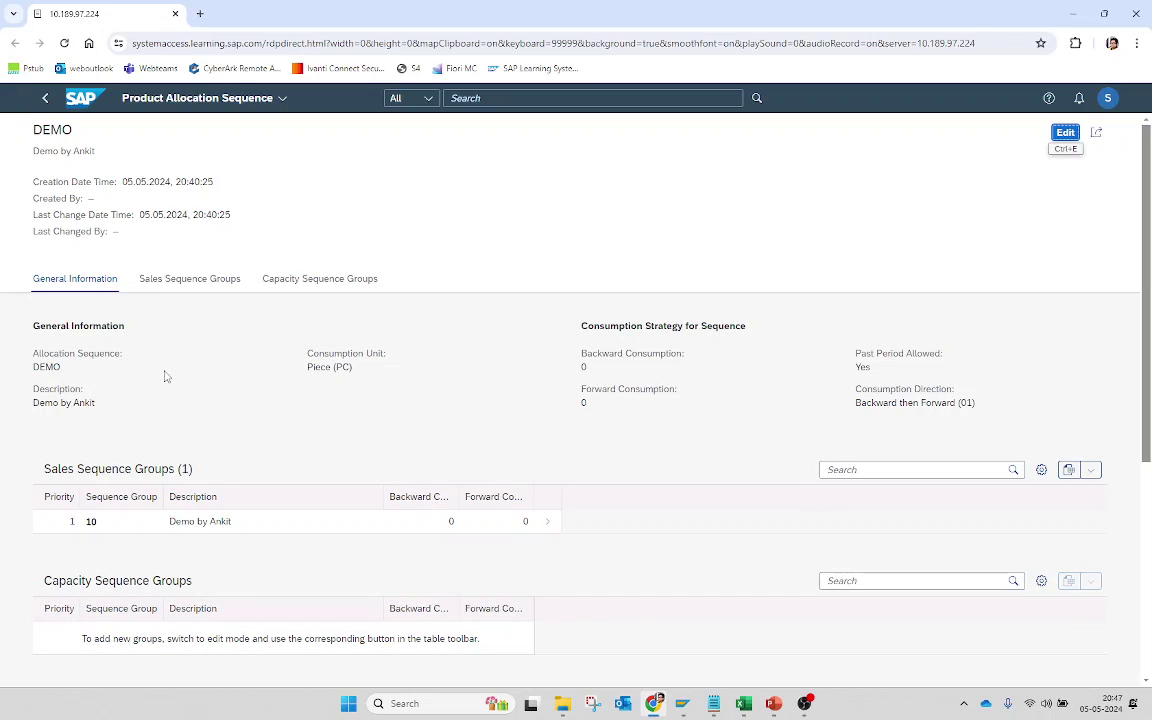
{"action": "left_click", "coordinate": [45, 97]}
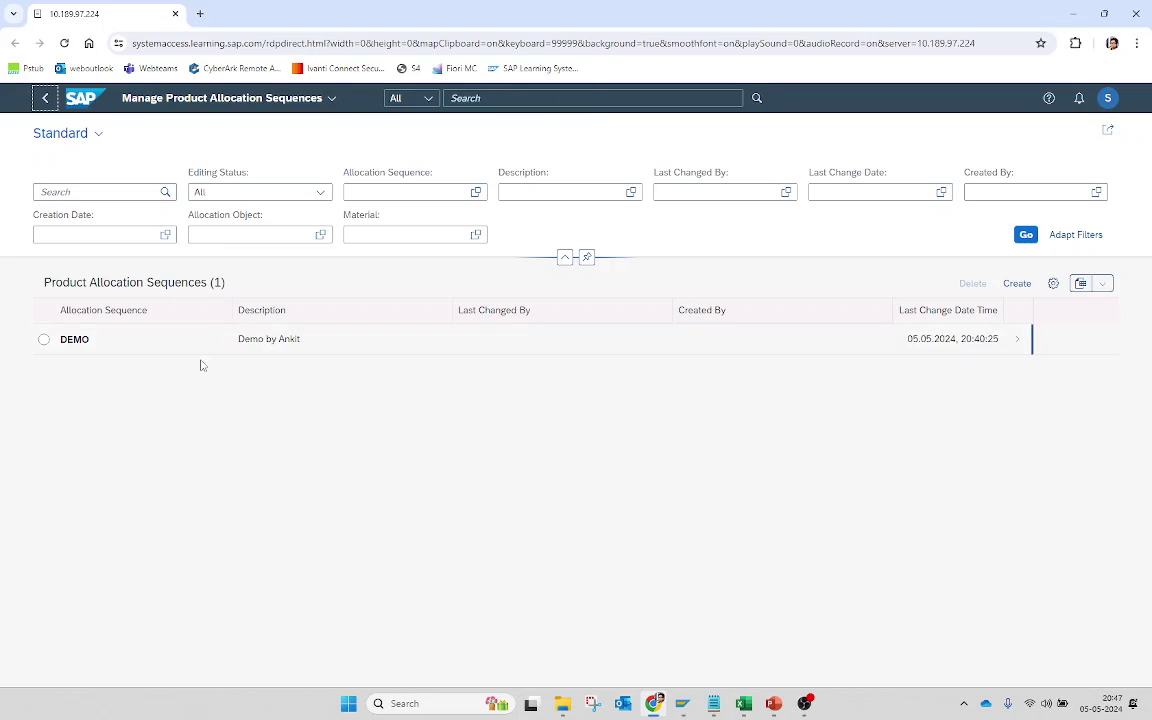
{"action": "left_click", "coordinate": [622, 348]}
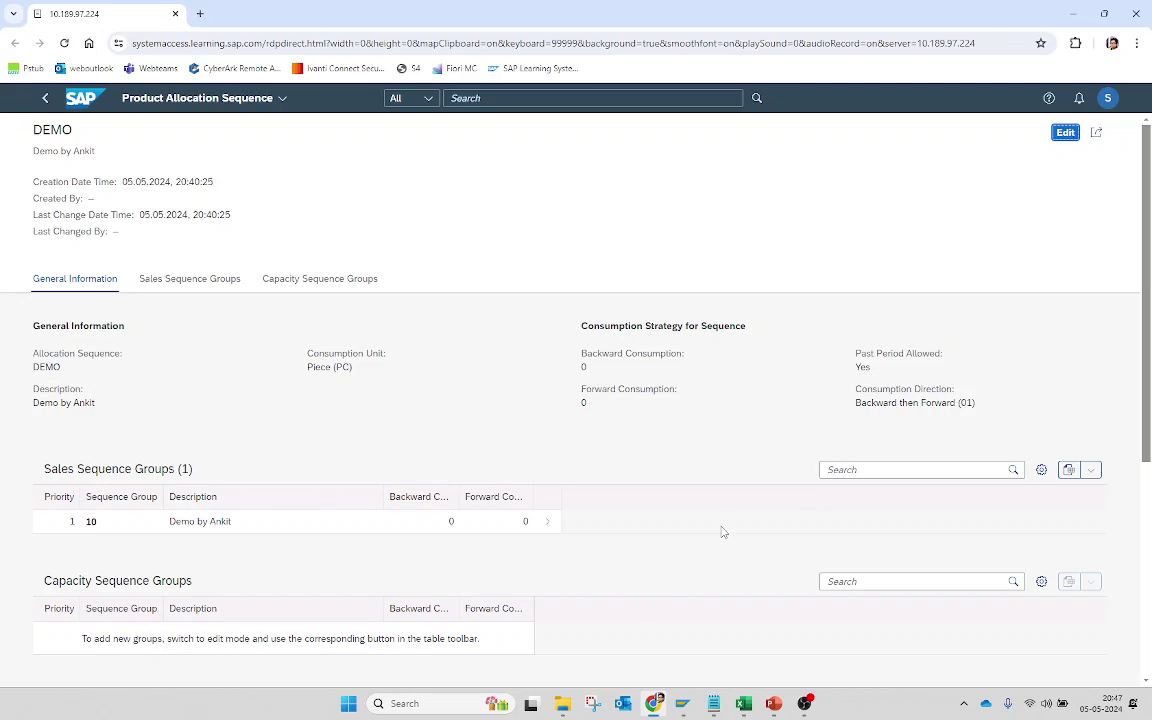
{"action": "left_click", "coordinate": [45, 99]}
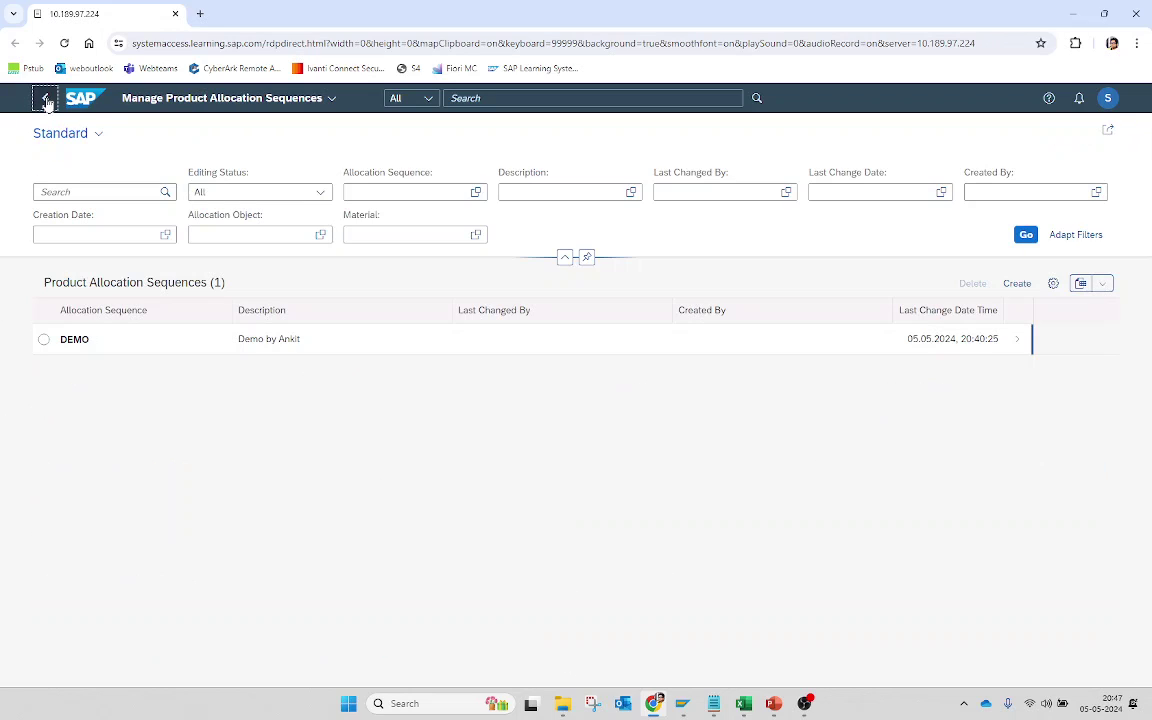
{"action": "left_click", "coordinate": [45, 99]}
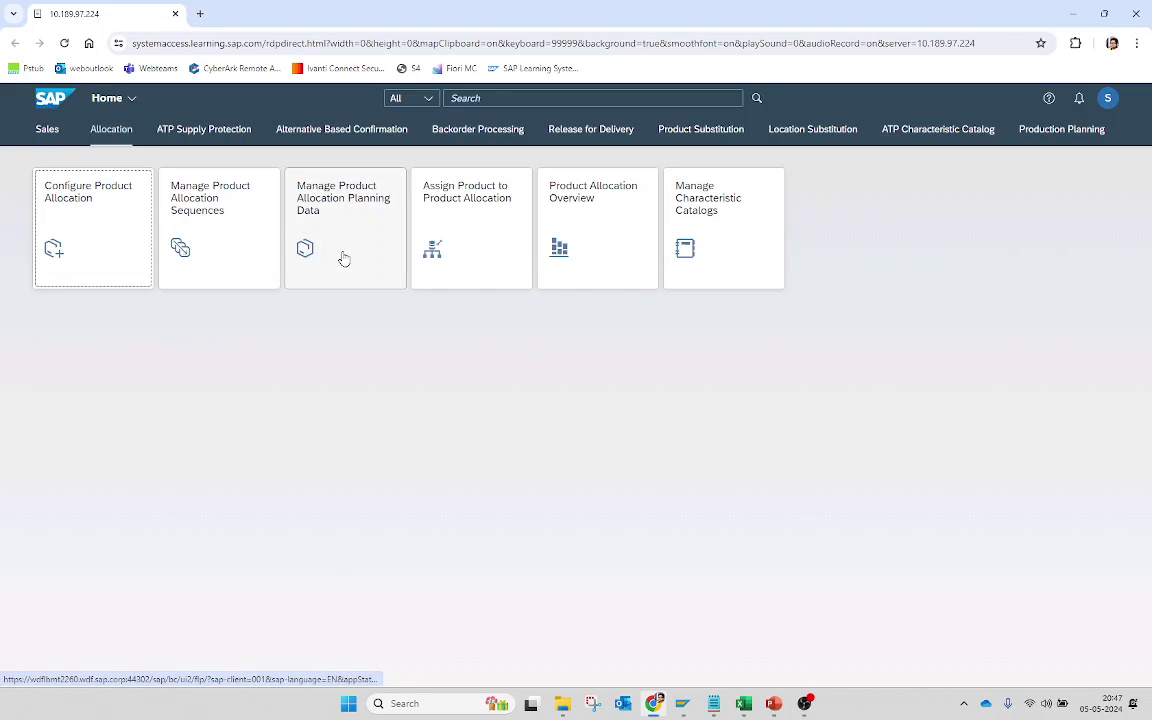
- Open the DEMO sequence's material-plant assignments in Assign Product to Product Allocation
{"action": "left_click", "coordinate": [476, 260]}
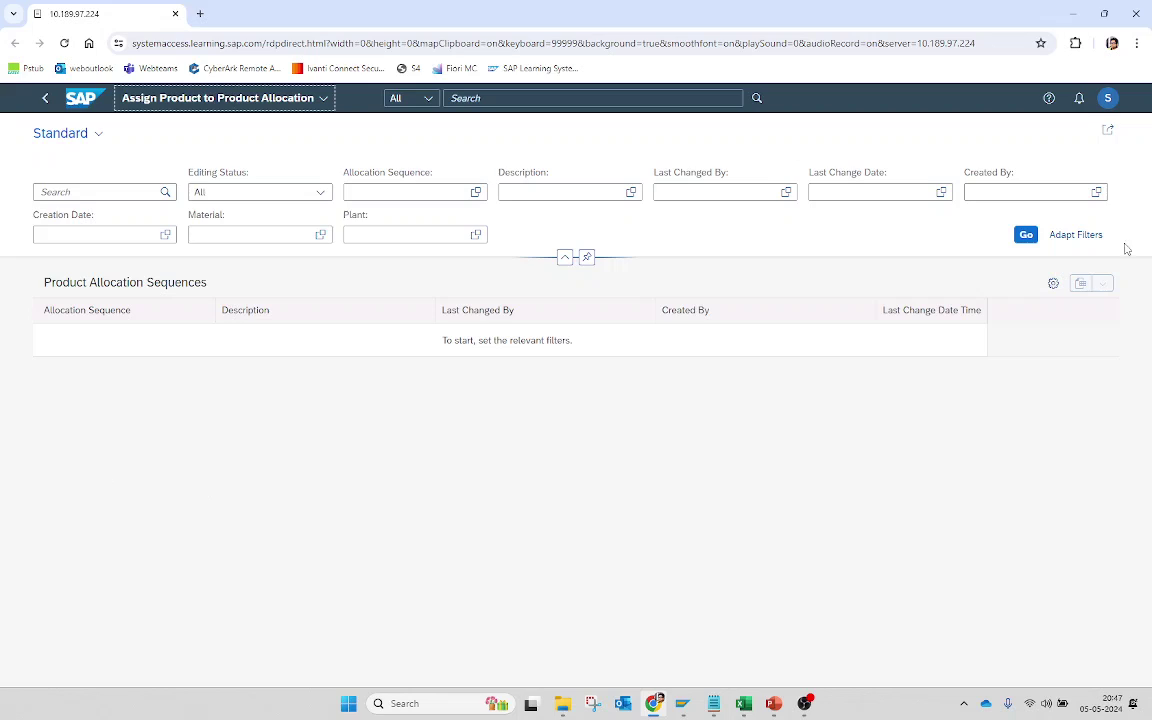
{"action": "left_click", "coordinate": [1030, 236]}
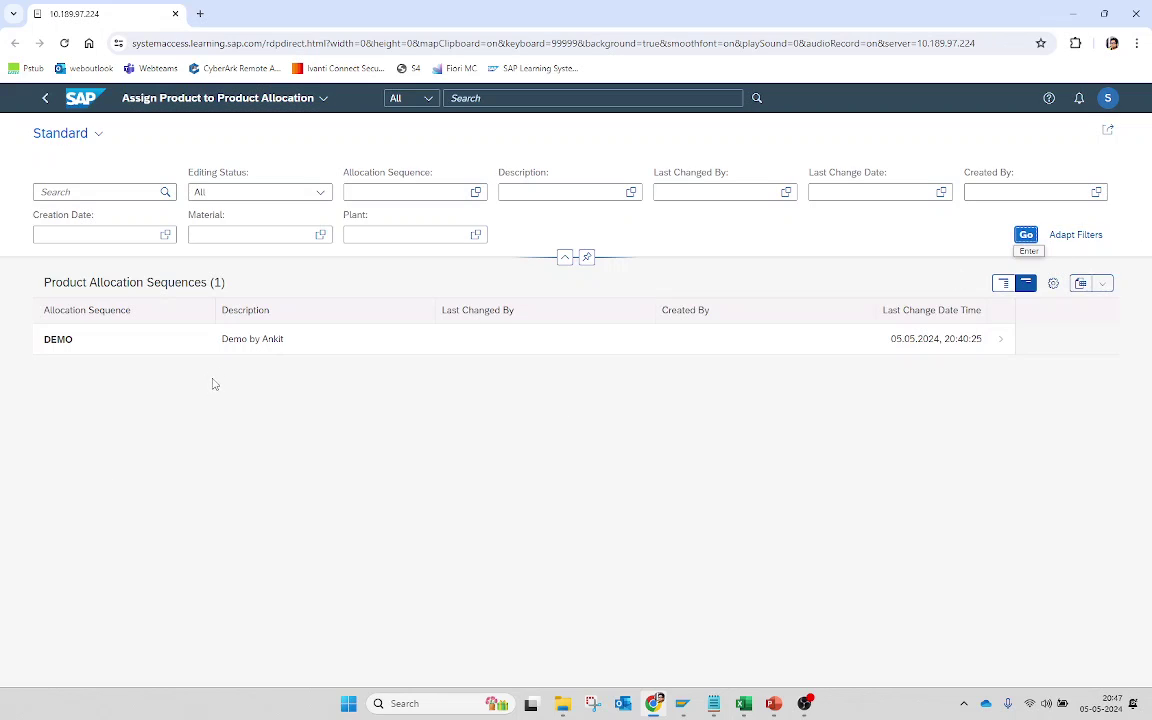
{"action": "left_click", "coordinate": [428, 352]}
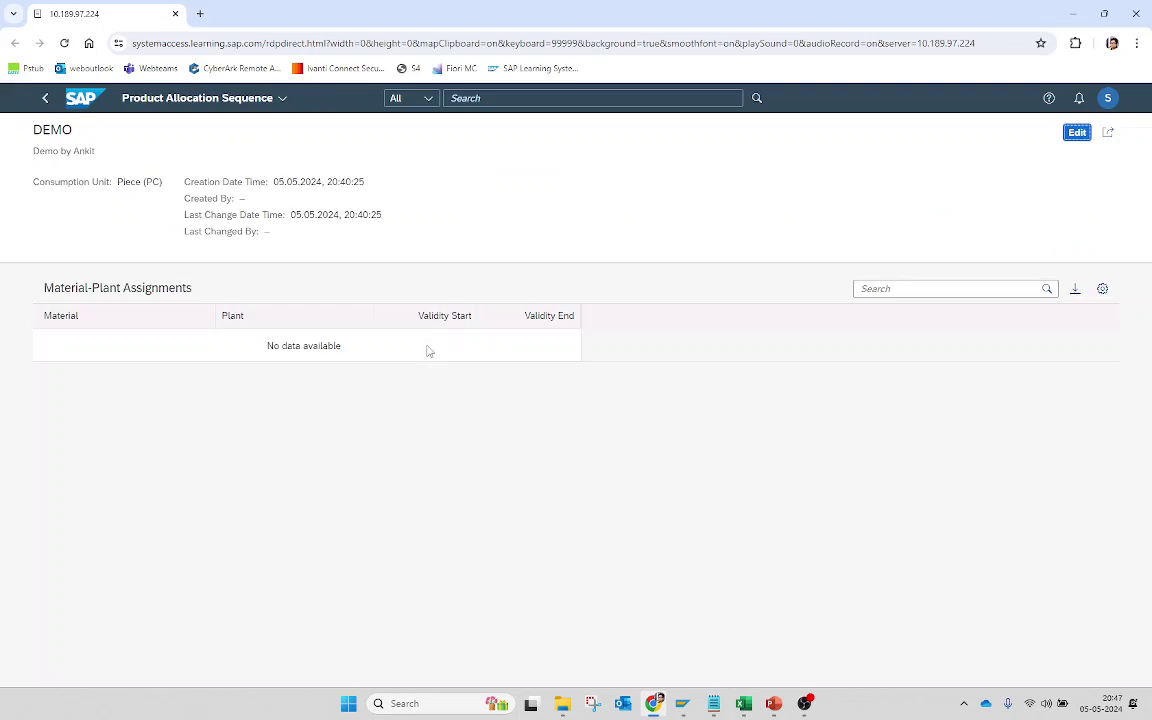
{"action": "left_click", "coordinate": [45, 97]}
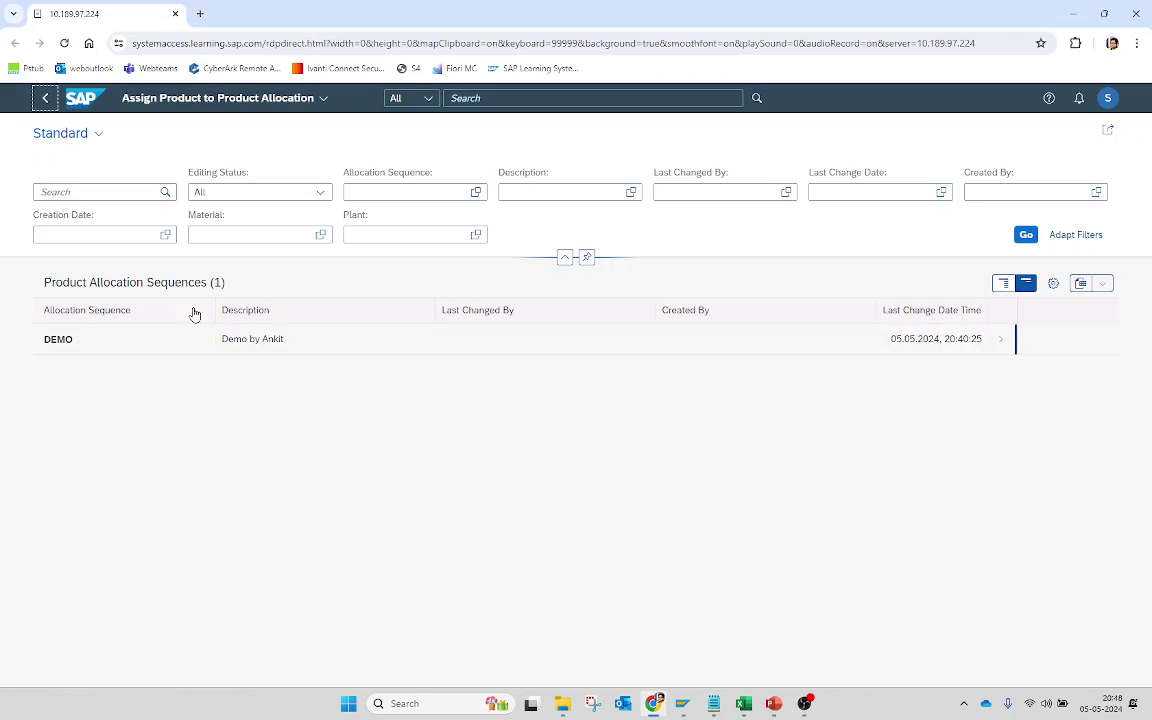
{"action": "left_click", "coordinate": [512, 346]}
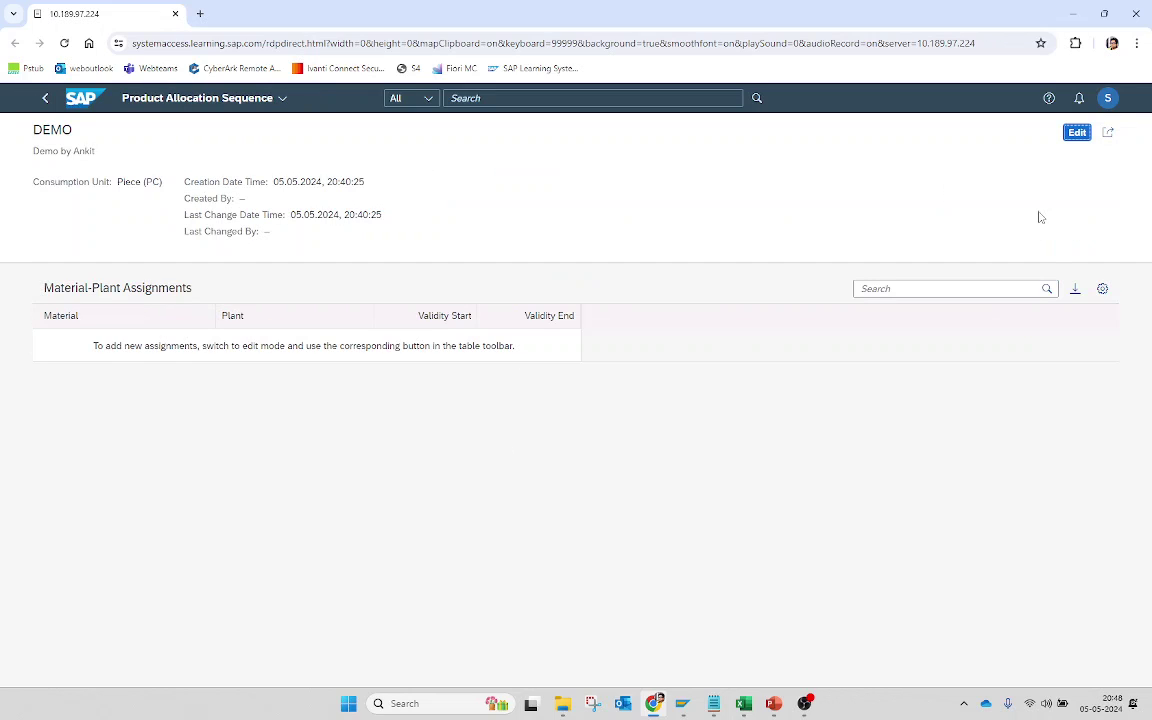
- Put the DEMO sequence in edit mode and add a blank material-plant assignment
{"action": "left_click", "coordinate": [1077, 137]}
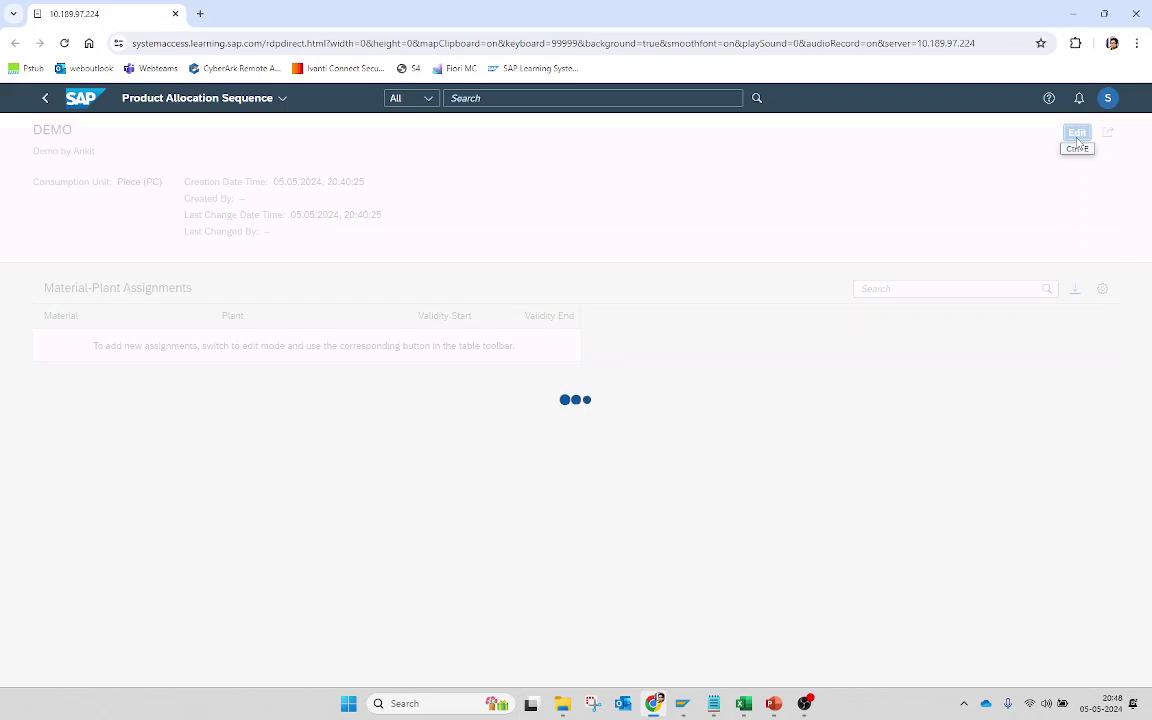
{"action": "left_click", "coordinate": [972, 191]}
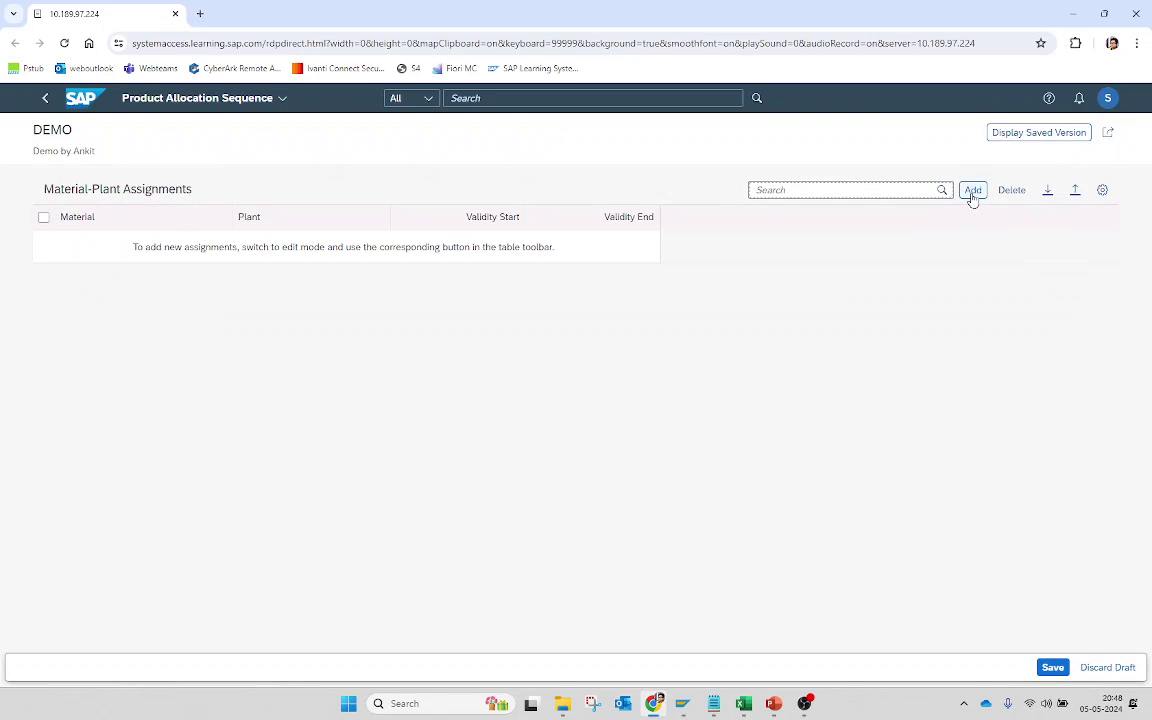
{"action": "left_click", "coordinate": [121, 244]}
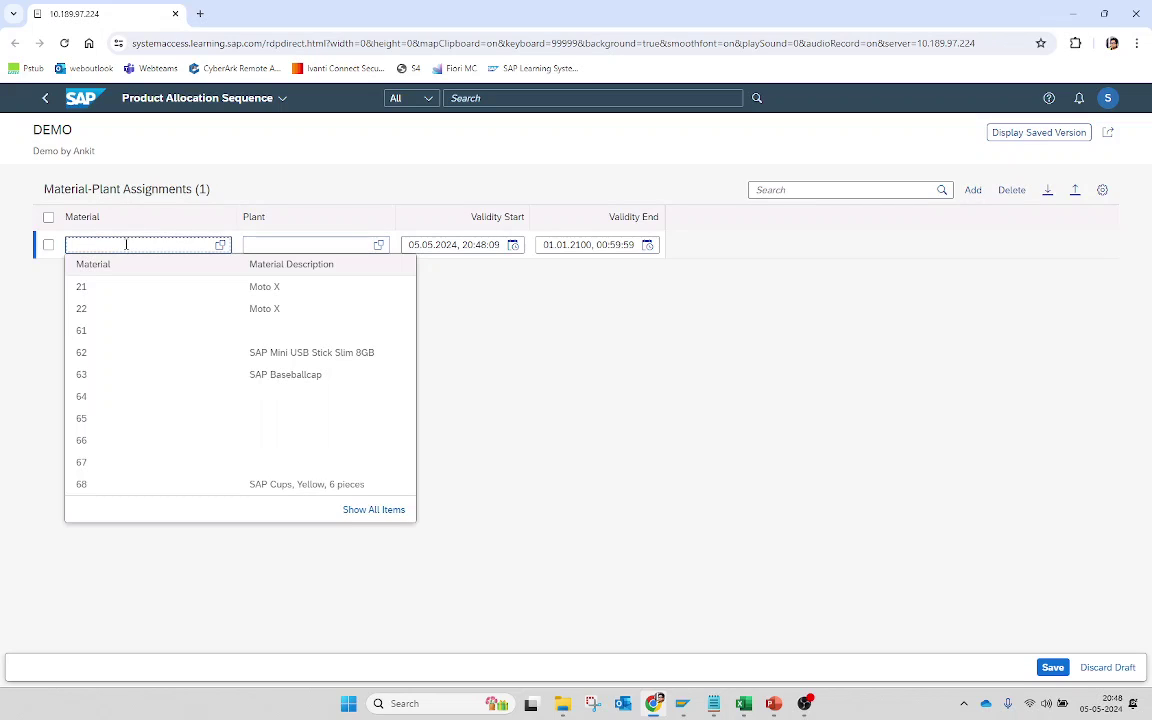
{"action": "key", "text": "Escape"}
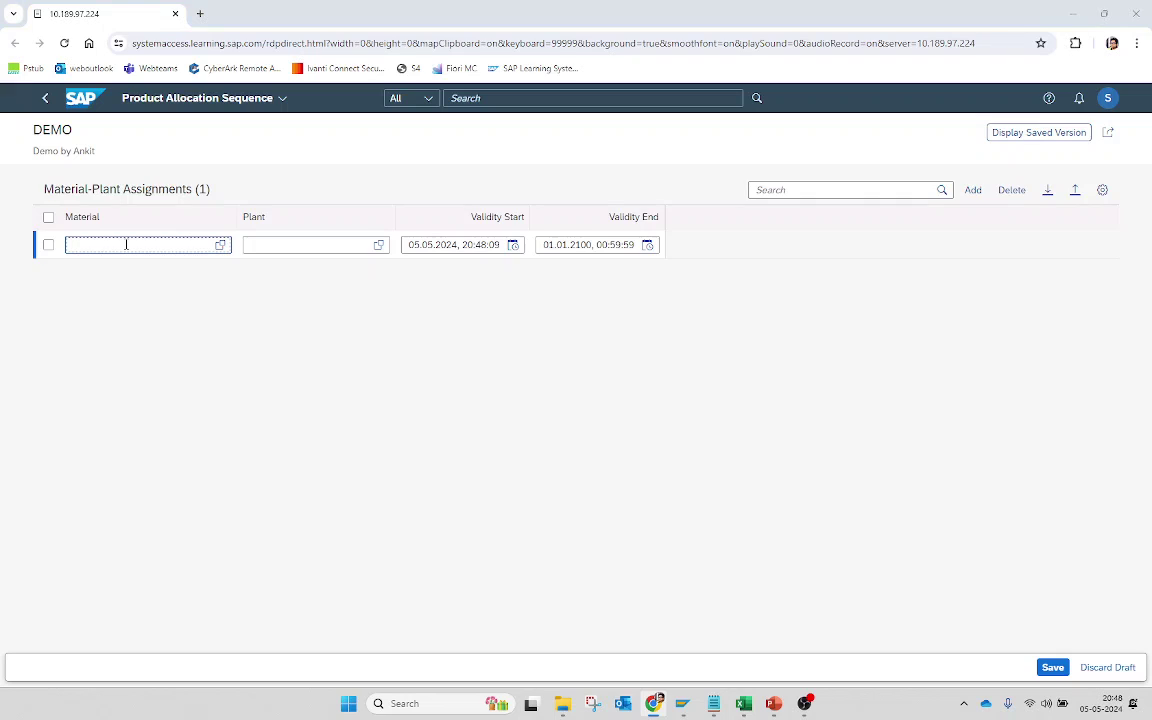
- Switch to the Excel workbook and copy the material number T-S50A03 from cell A3 on Sheet4
{"action": "key", "text": "alt+Tab"}
{"action": "key", "text": "alt+Tab"}
{"action": "key", "text": "alt+Tab"}
{"action": "key", "text": "alt+Tab"}
{"action": "key", "text": "alt+Tab"}
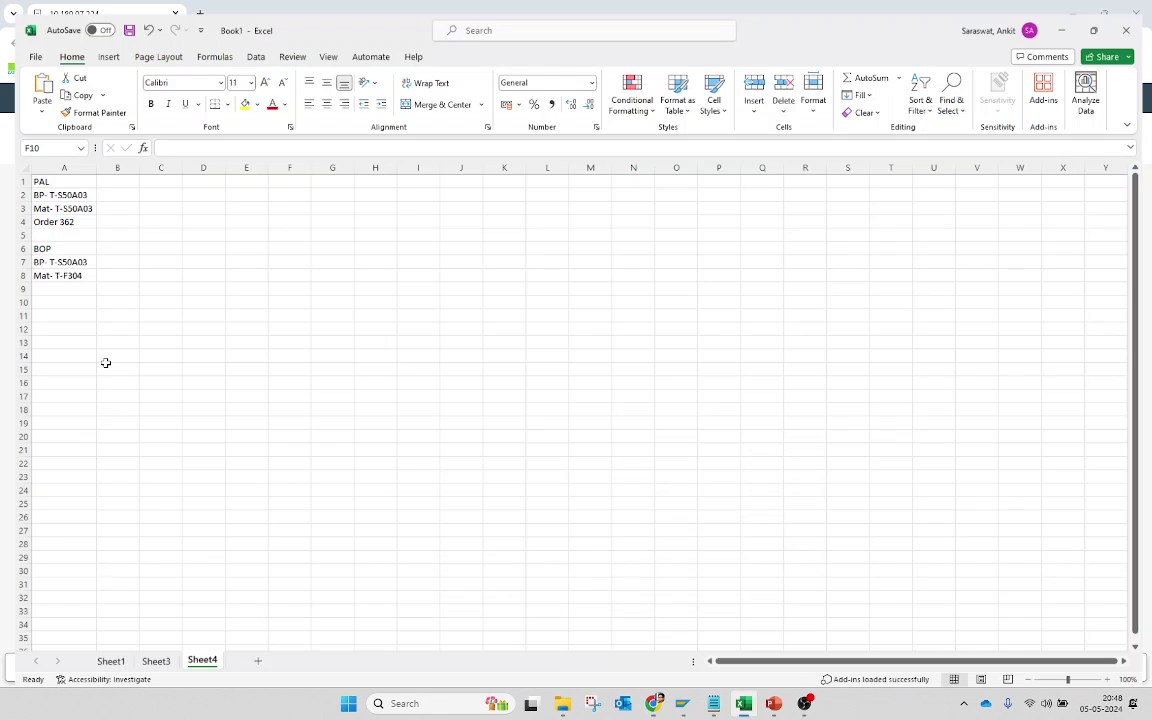
{"action": "left_click", "coordinate": [148, 348]}
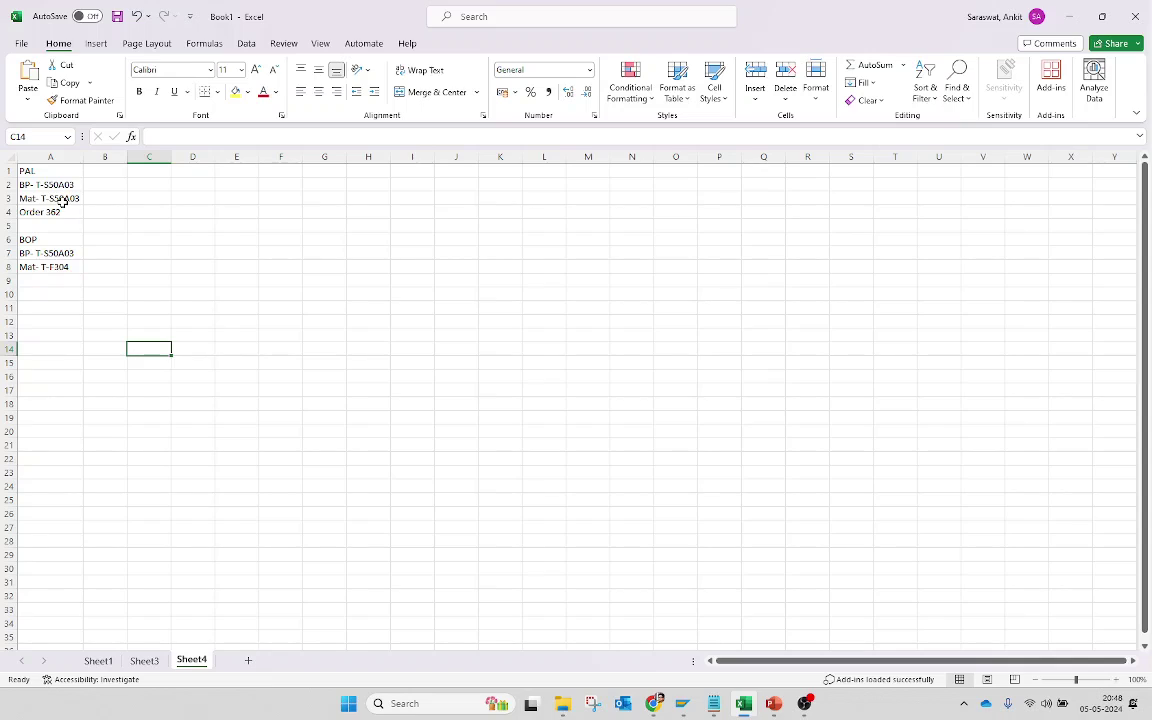
{"action": "left_click", "coordinate": [62, 198]}
{"action": "left_click_drag", "start_coordinate": [213, 136], "coordinate": [172, 137]}
{"action": "key", "text": "ctrl+c"}
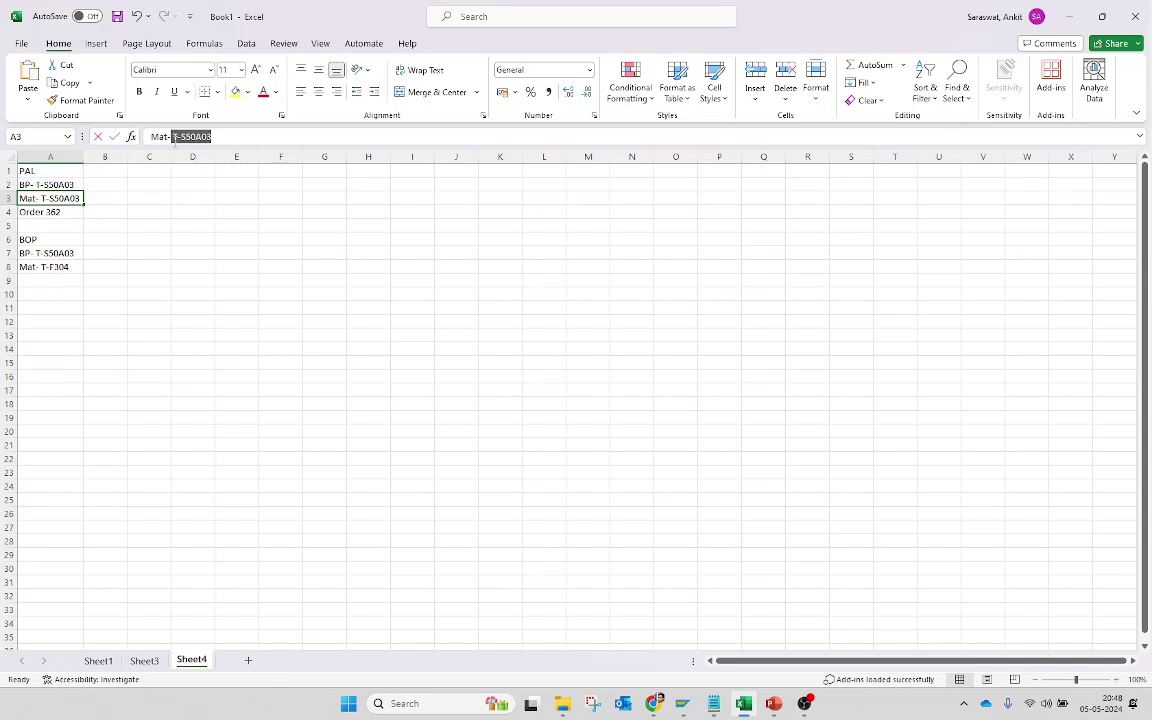
- Switch back to SAP in the browser and fill the new assignment with material T-S50A03 and plant 1010
{"action": "key", "text": "alt+Tab"}
{"action": "left_click", "coordinate": [434, 310]}
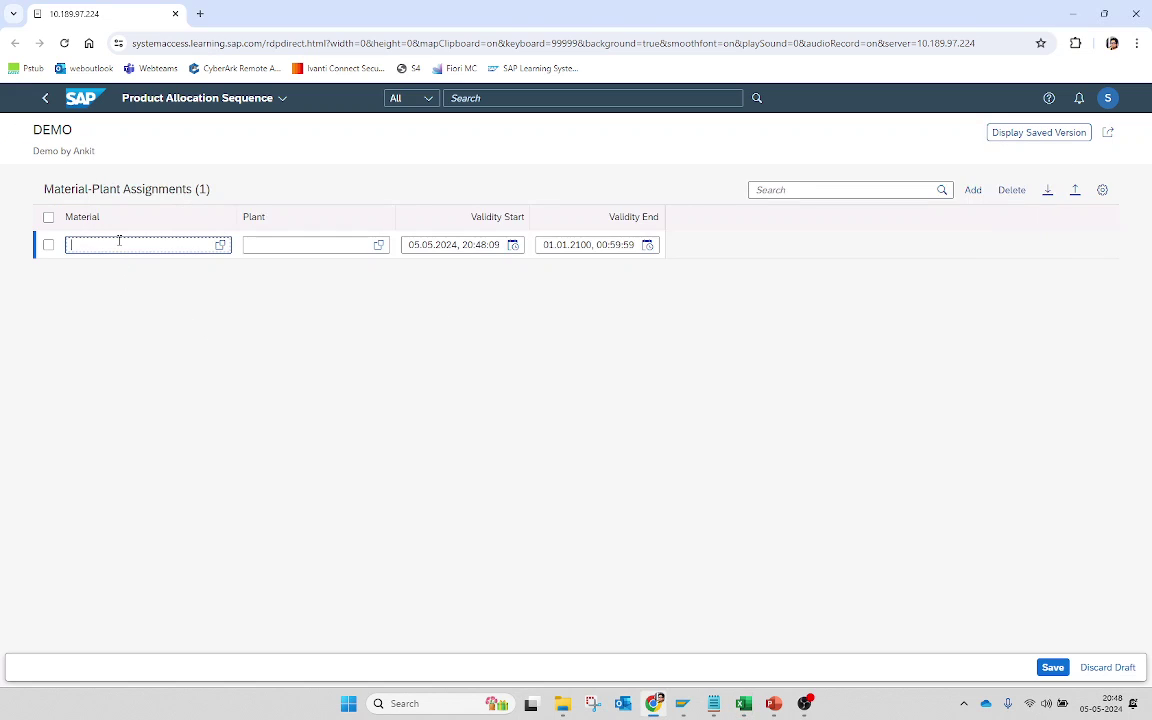
{"action": "key", "text": "ctrl+v"}
{"action": "left_click", "coordinate": [301, 245]}
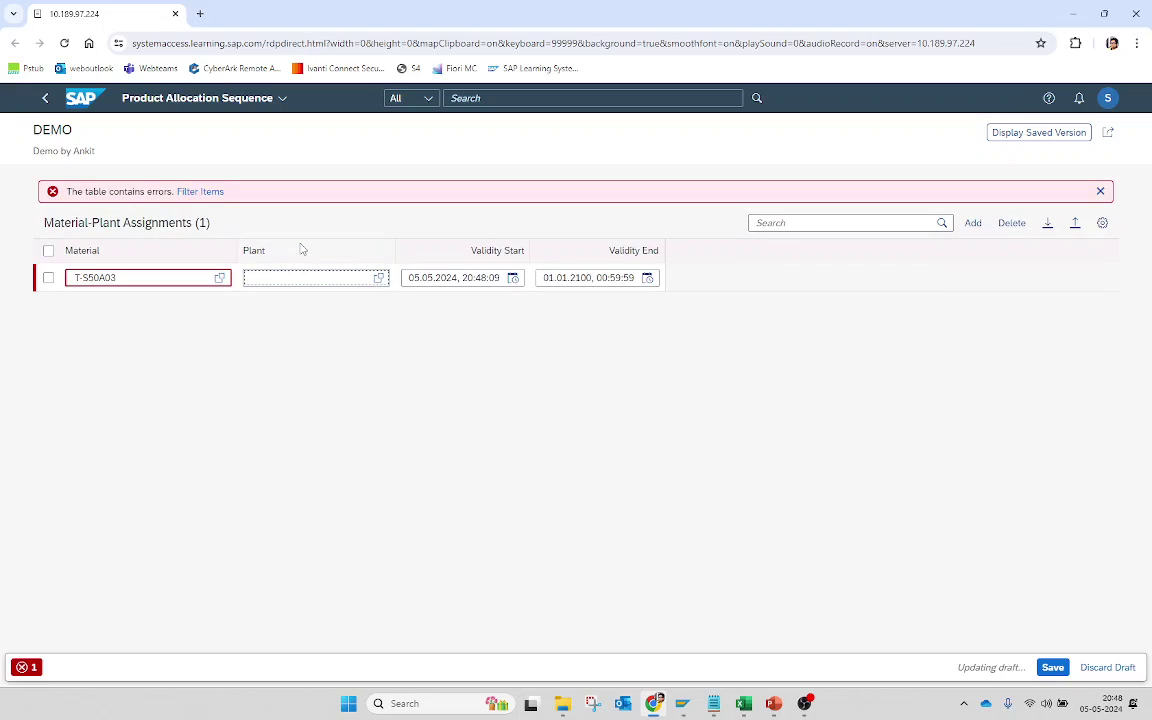
{"action": "type", "text": "1010"}
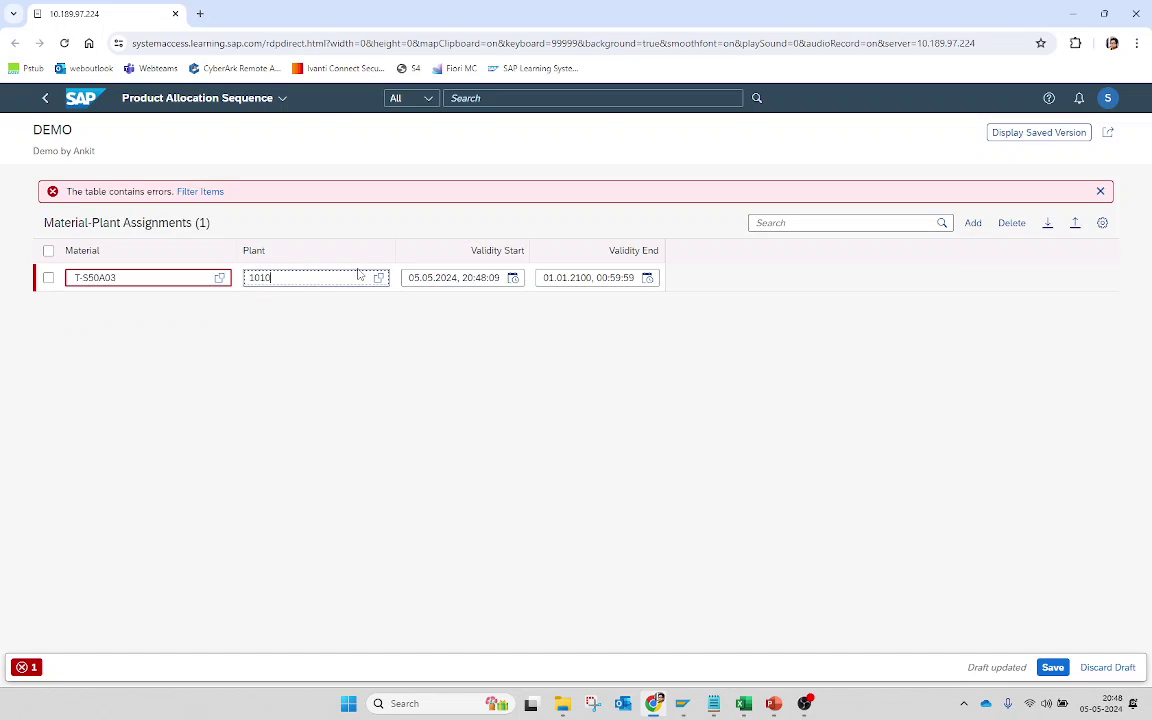
- Recheck the material number in Excel and choose plant 1010 (Hamburg) from the value help for the assignment
{"action": "key", "text": "alt+Tab"}
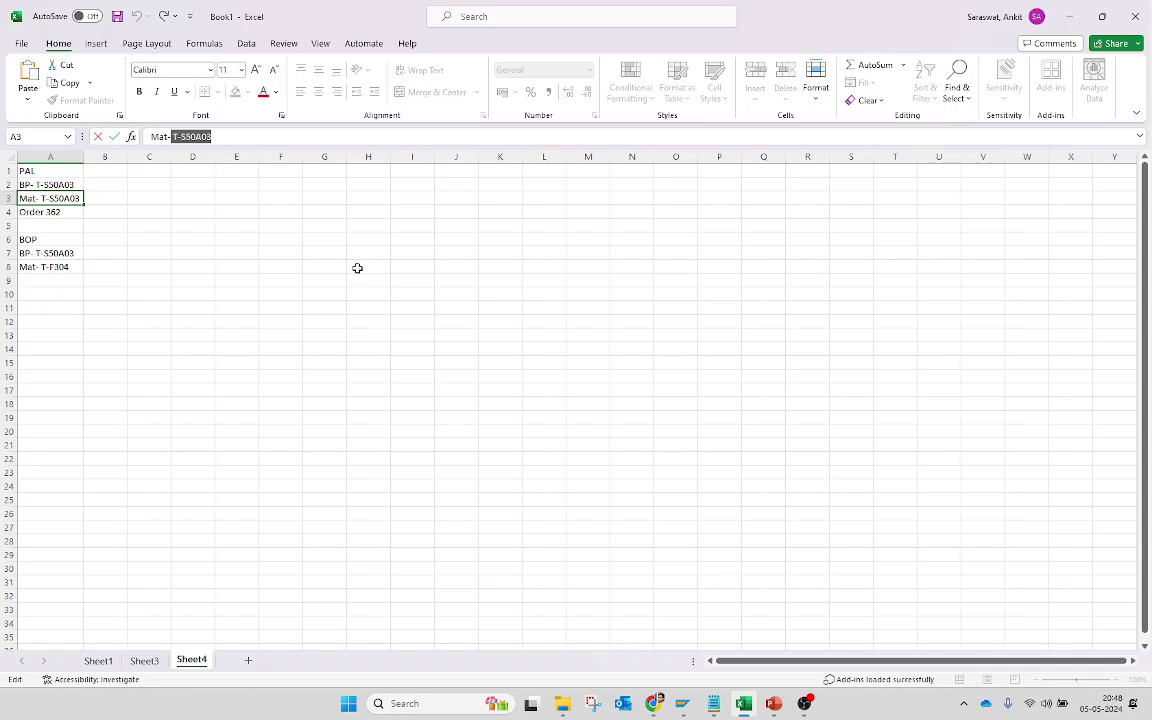
{"action": "key", "text": "alt+Tab"}
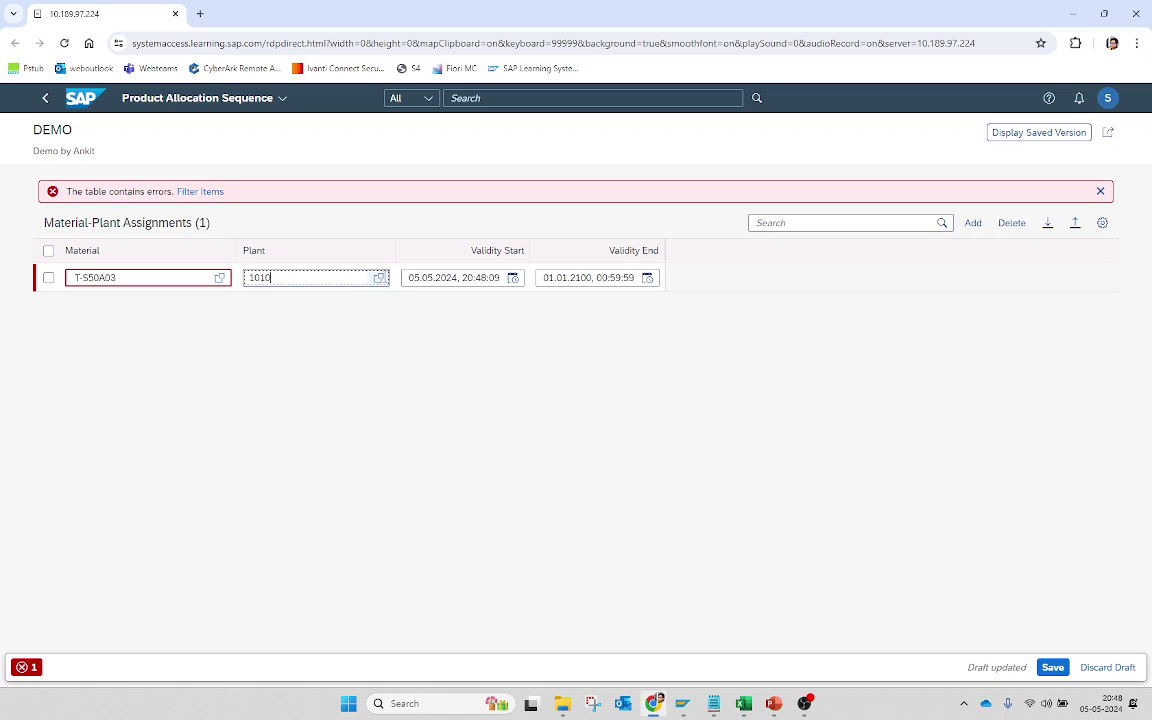
{"action": "left_click", "coordinate": [380, 277]}
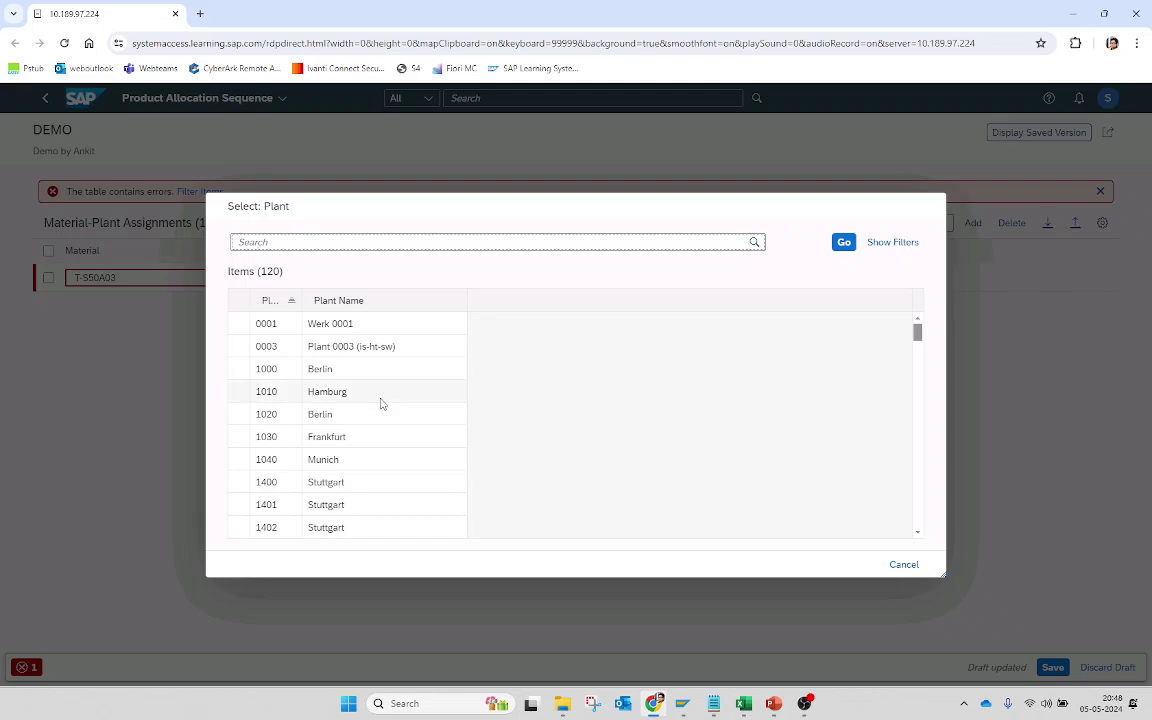
{"action": "left_click", "coordinate": [309, 385]}
- Switch to the Excel workbook and copy the material number T-F304 from cell A8 on Sheet4
{"action": "left_click", "coordinate": [155, 277]}
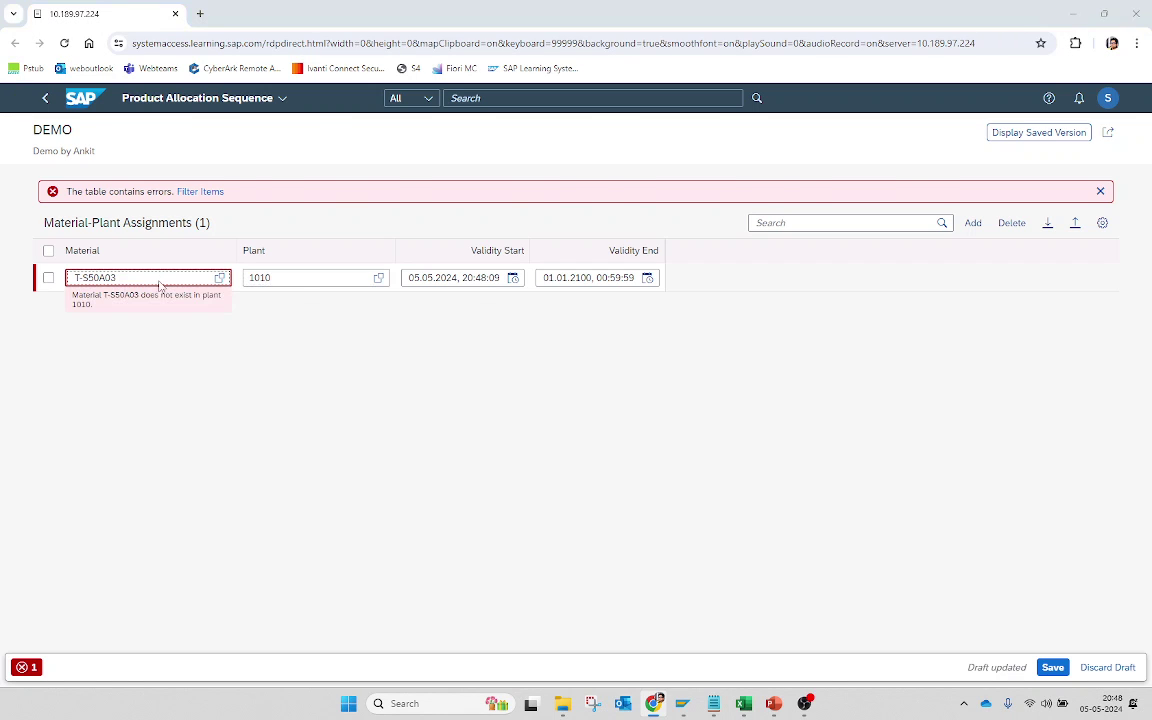
{"action": "key", "text": "alt+Tab"}
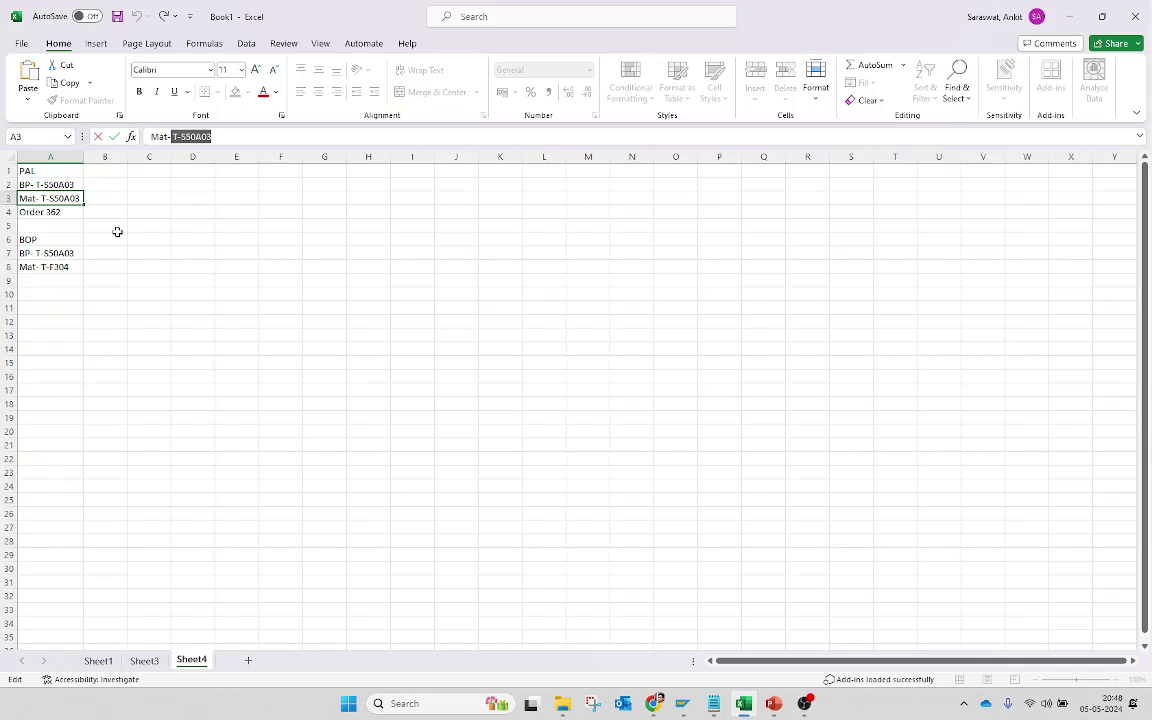
{"action": "left_click", "coordinate": [75, 268]}
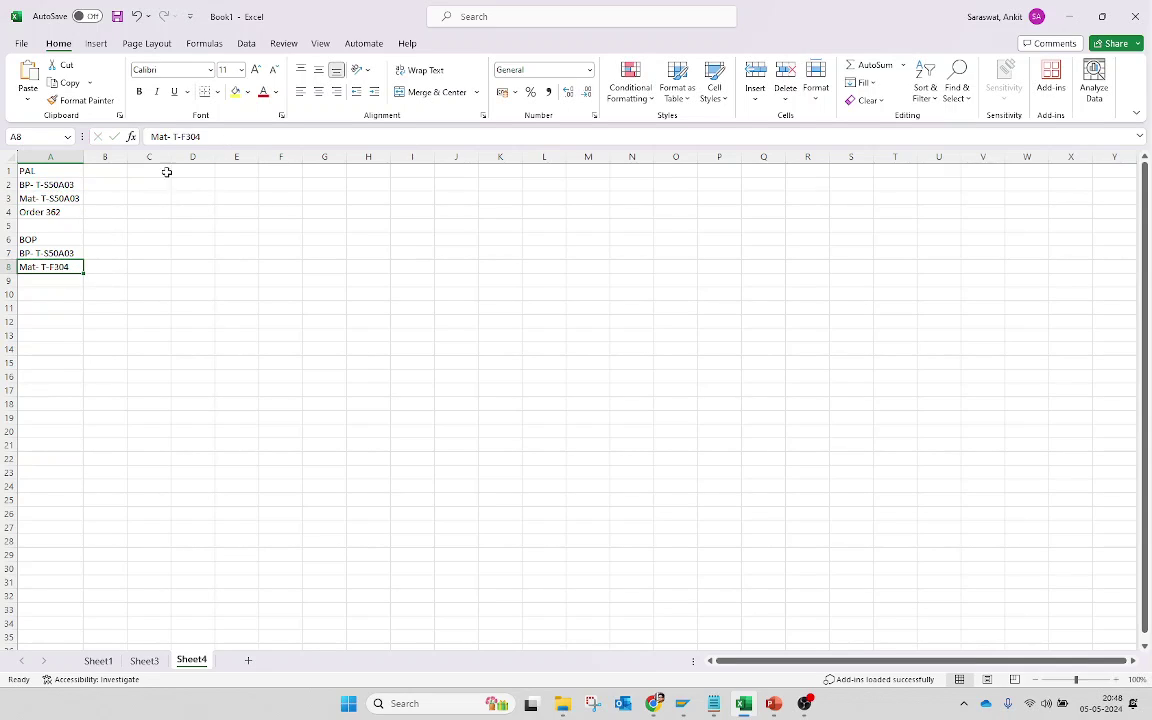
{"action": "left_click_drag", "start_coordinate": [234, 138], "coordinate": [172, 137]}
{"action": "key", "text": "ctrl+c"}
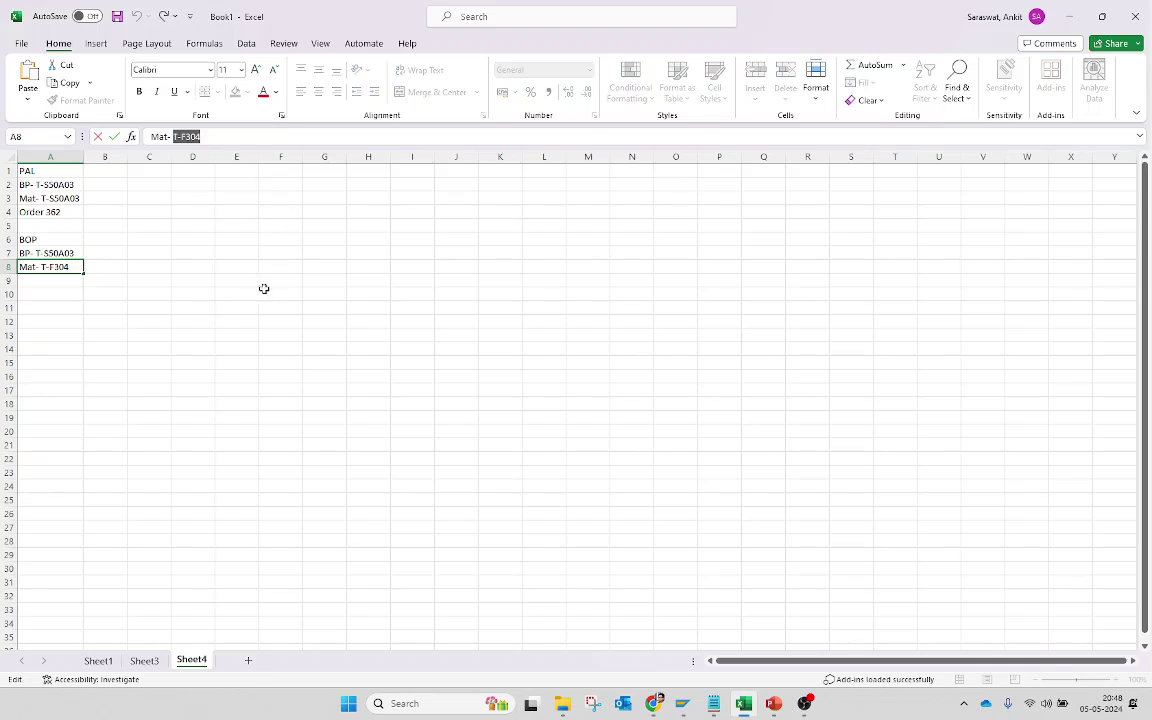
- Switch back to SAP in the browser, replace the assignment's material with T-F303, and save the DEMO sequence
{"action": "key", "text": "alt+Tab"}
{"action": "left_click_drag", "start_coordinate": [124, 278], "coordinate": [78, 284]}
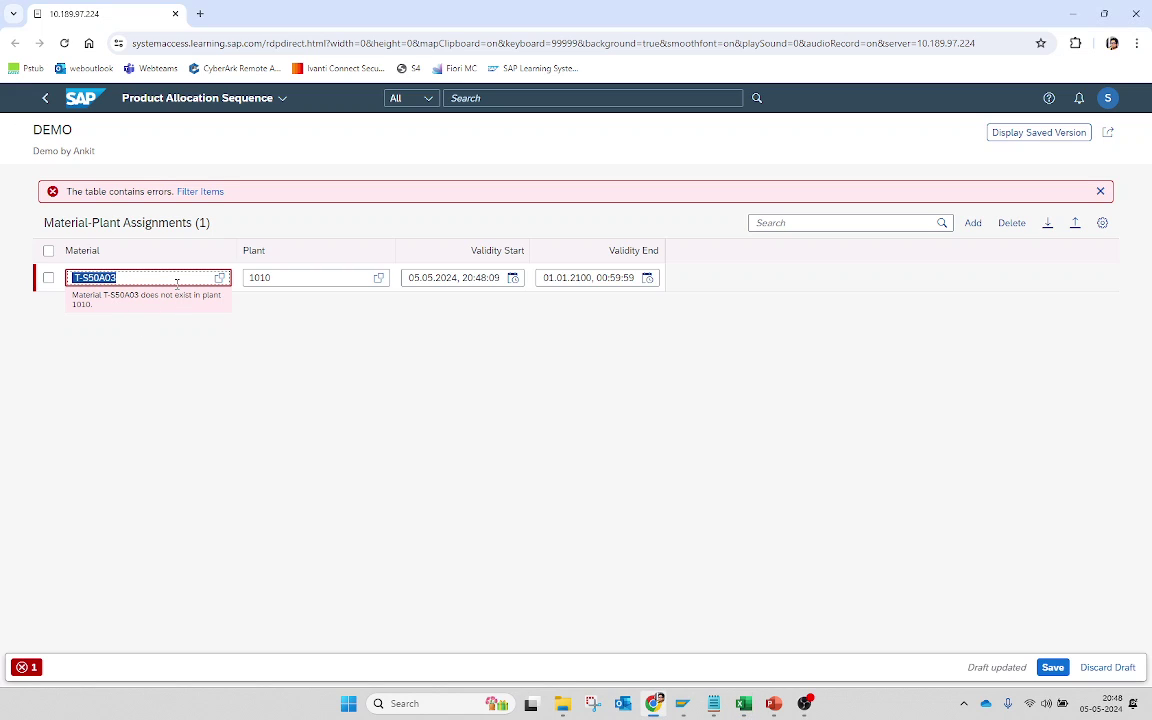
{"action": "key", "text": "ctrl+v"}
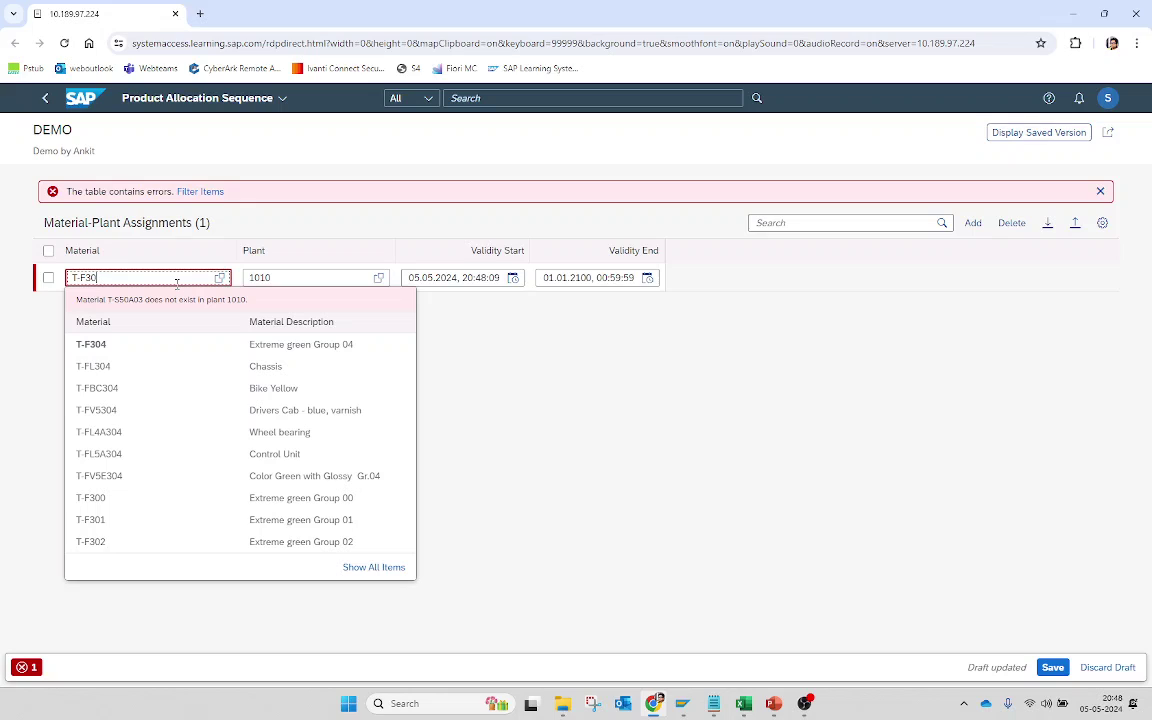
{"action": "type", "text": "3"}
{"action": "key", "text": "Return"}
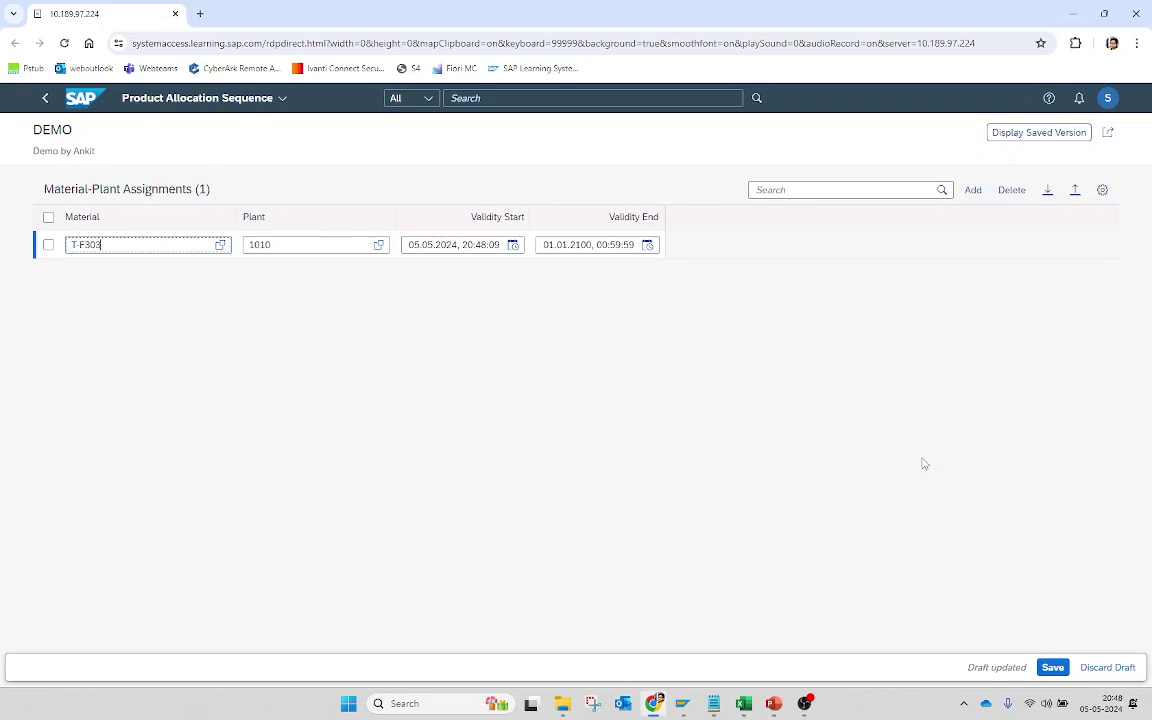
{"action": "left_click", "coordinate": [1055, 667]}
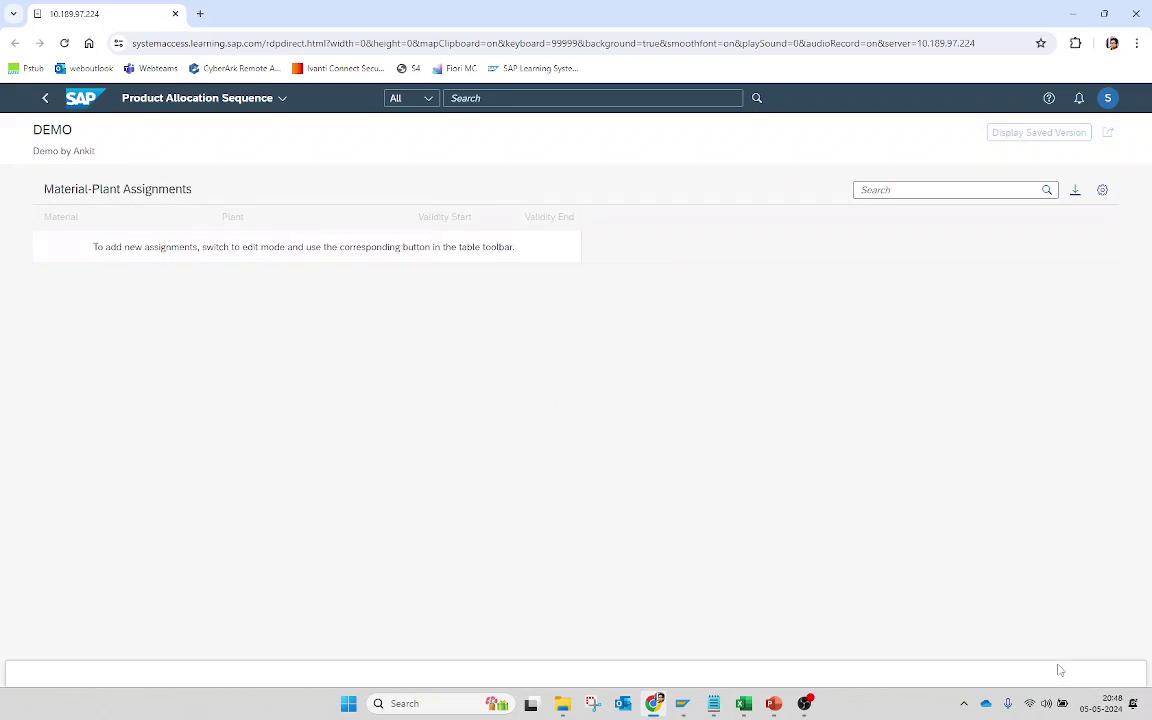
- Go back to the home page and open the DEMO allocation object in Manage Product Allocation Planning Data
{"action": "left_click", "coordinate": [44, 100]}
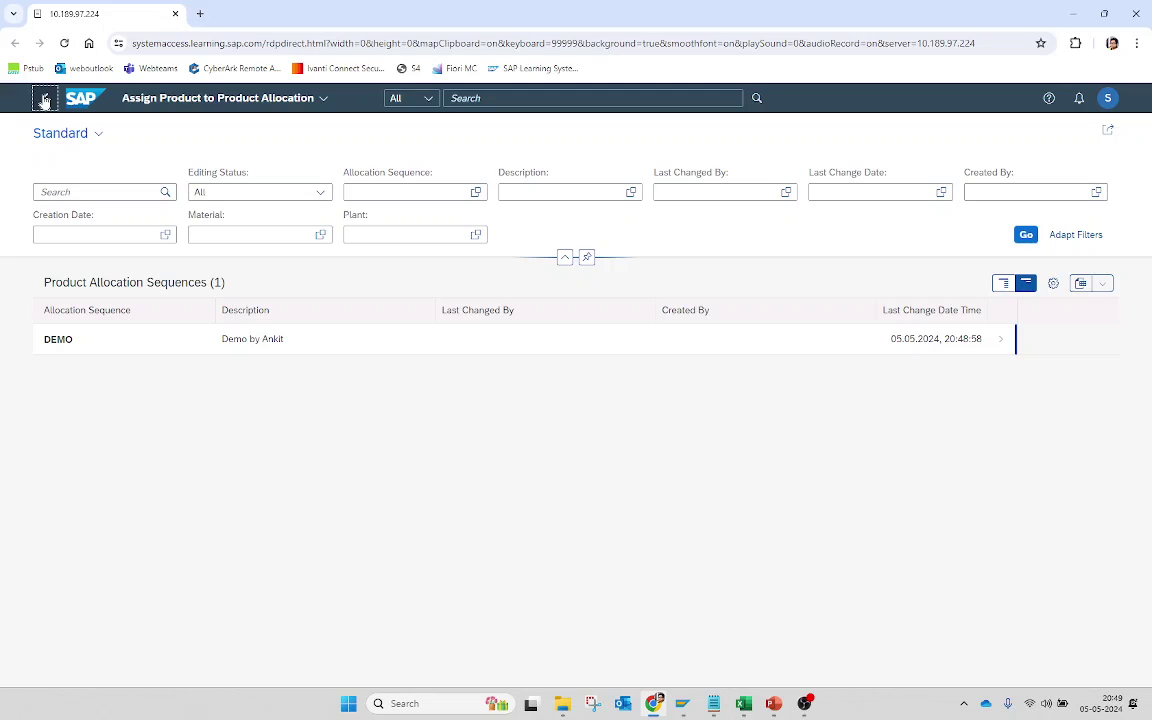
{"action": "left_click", "coordinate": [44, 100]}
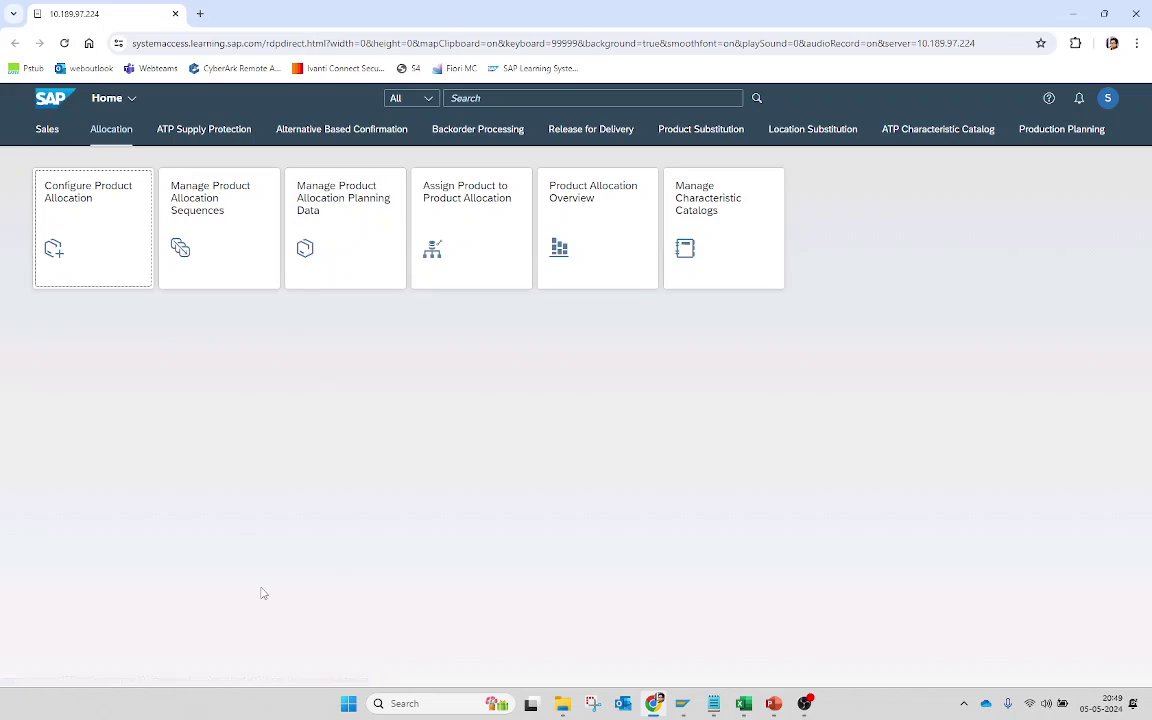
{"action": "left_click", "coordinate": [386, 239]}
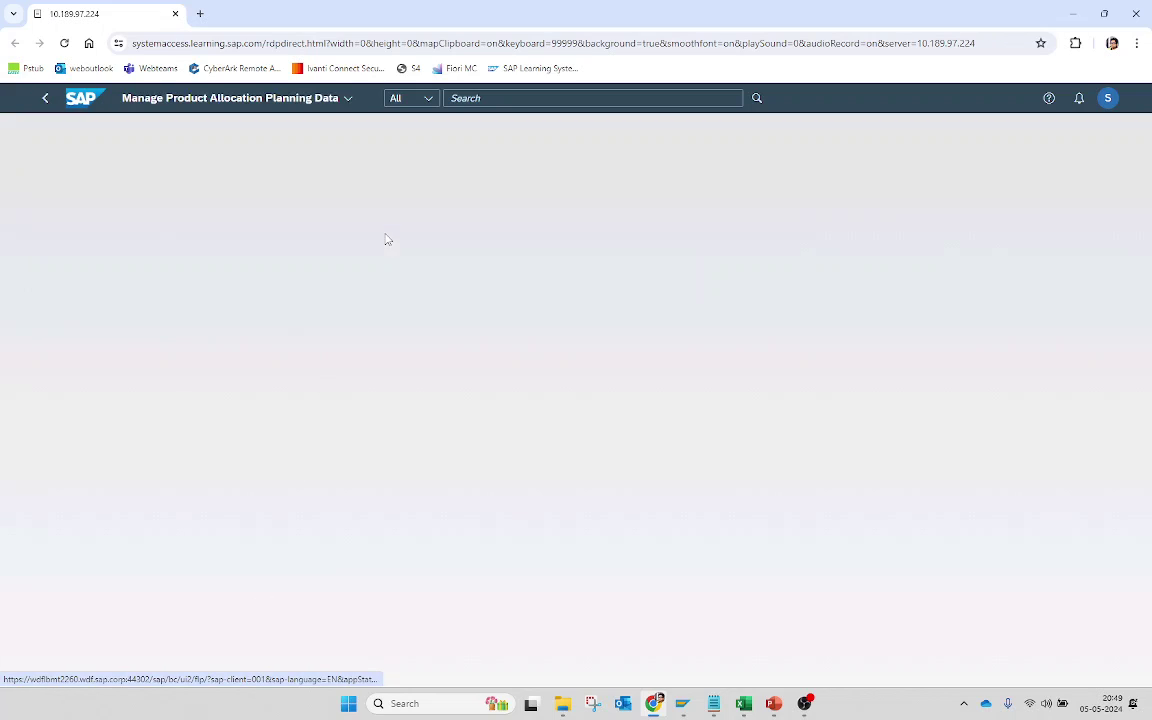
{"action": "left_click", "coordinate": [1025, 234]}
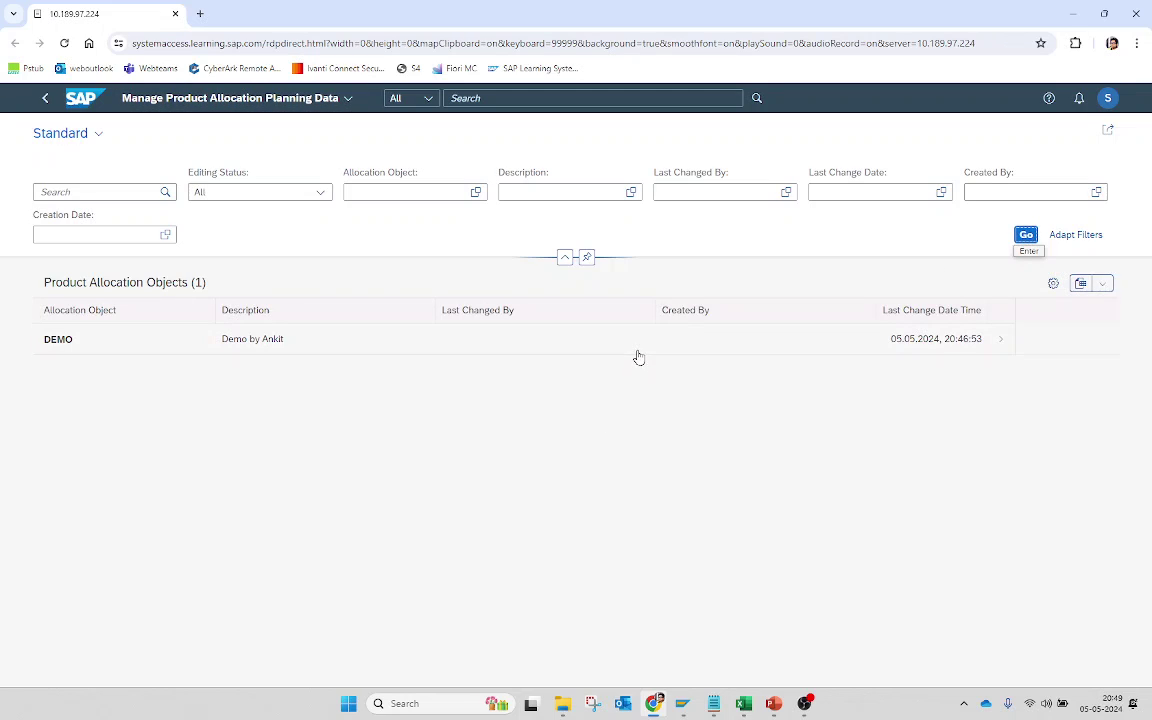
{"action": "left_click", "coordinate": [639, 352]}
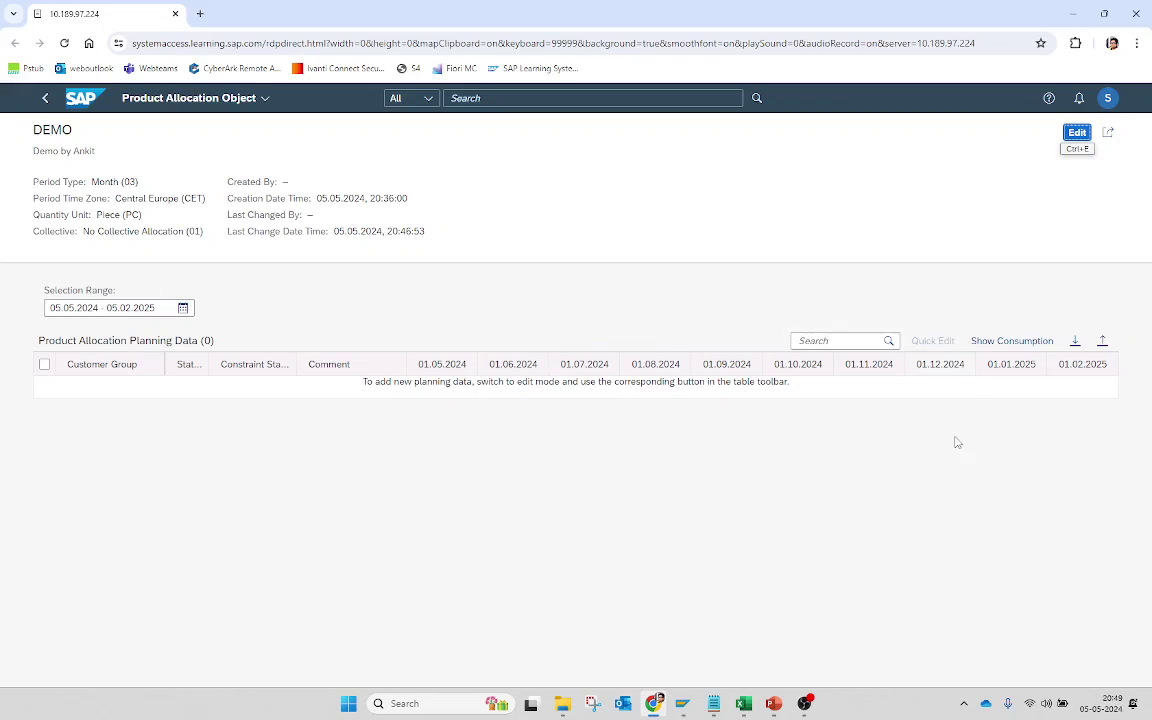
- Put the DEMO object in edit mode and add a planning data row for customer group 01
{"action": "left_click", "coordinate": [1077, 132]}
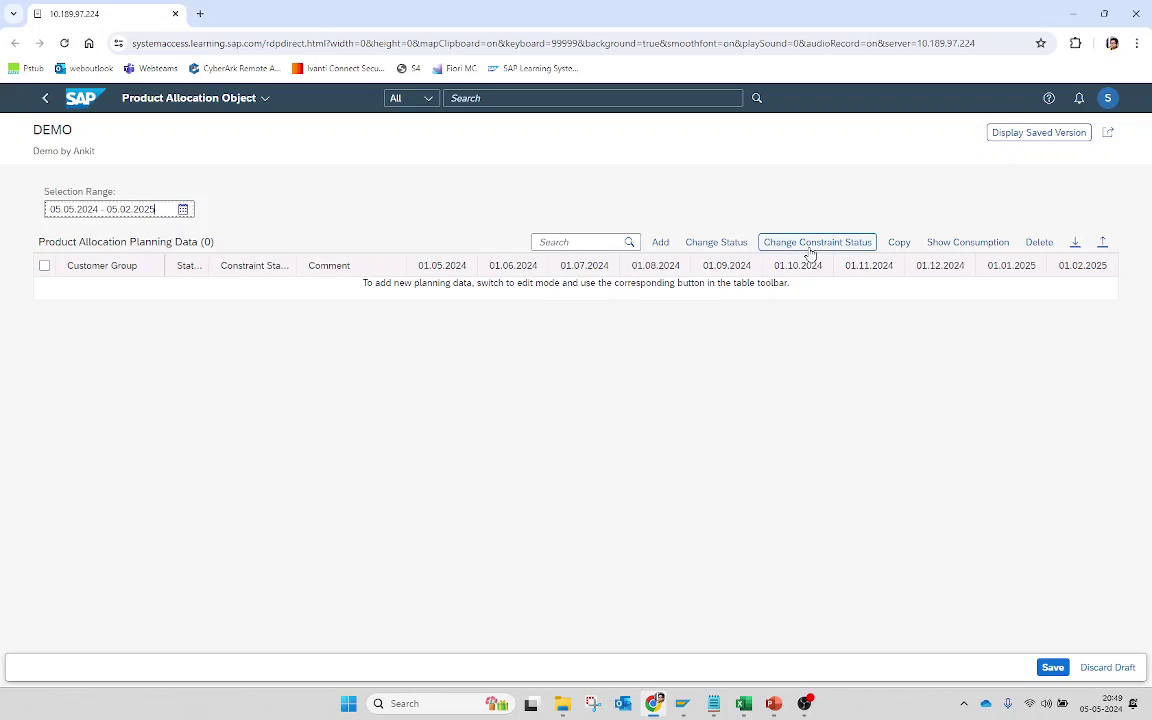
{"action": "left_click", "coordinate": [661, 243]}
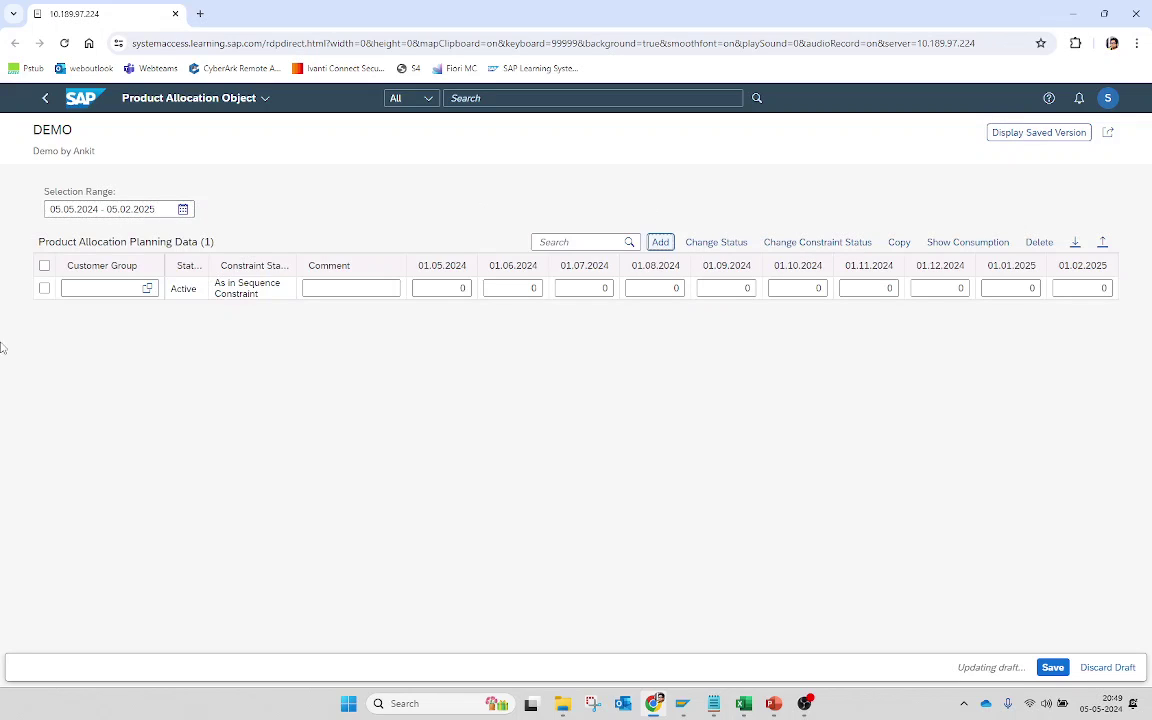
{"action": "left_click", "coordinate": [92, 288]}
{"action": "left_click", "coordinate": [147, 288]}
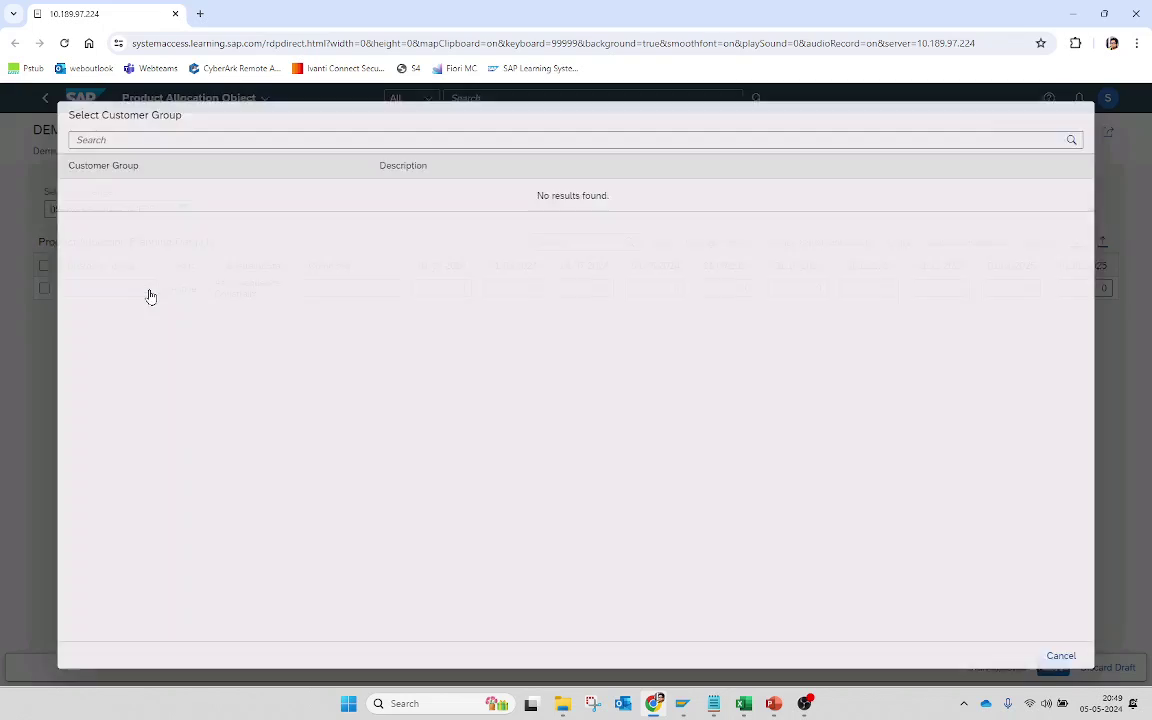
{"action": "left_click", "coordinate": [337, 197]}
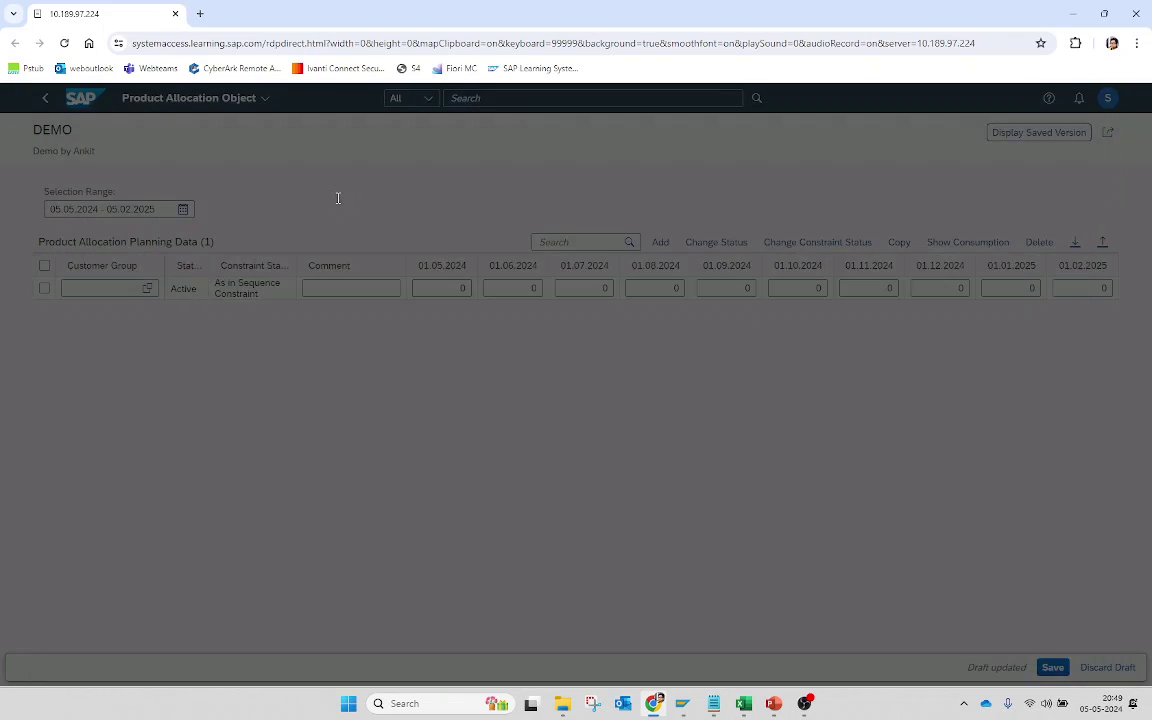
- Set the 01.05.2024 allocation quantity for customer group 01 to 10
{"action": "left_click", "coordinate": [352, 289]}
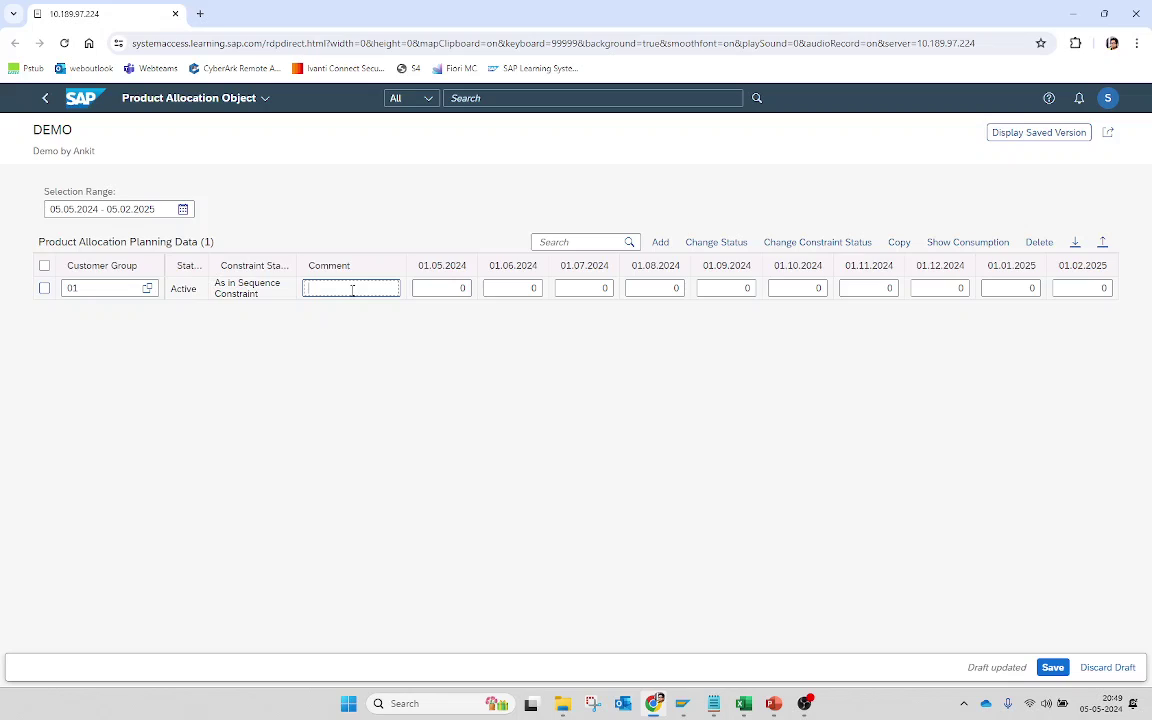
{"action": "left_click", "coordinate": [455, 288]}
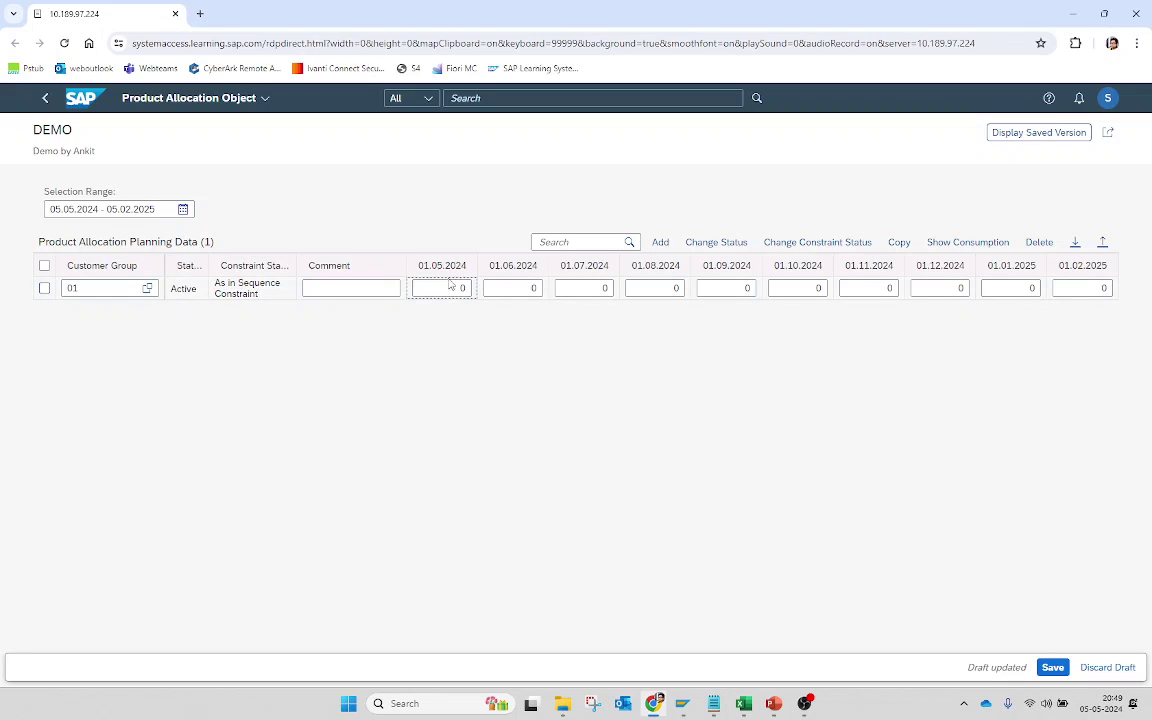
{"action": "double_click", "coordinate": [455, 288]}
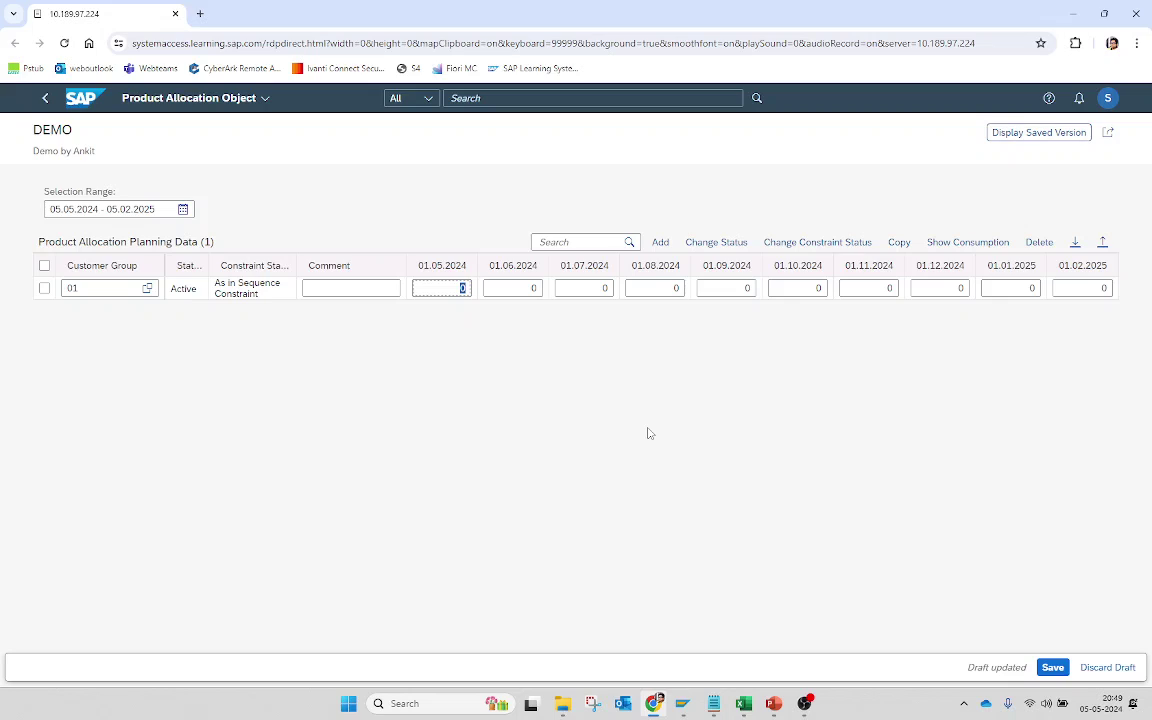
{"action": "type", "text": "10"}
- Add a second planning data row for customer group 02 with a quantity of 20 for 01.05.2024
{"action": "left_click", "coordinate": [660, 242]}
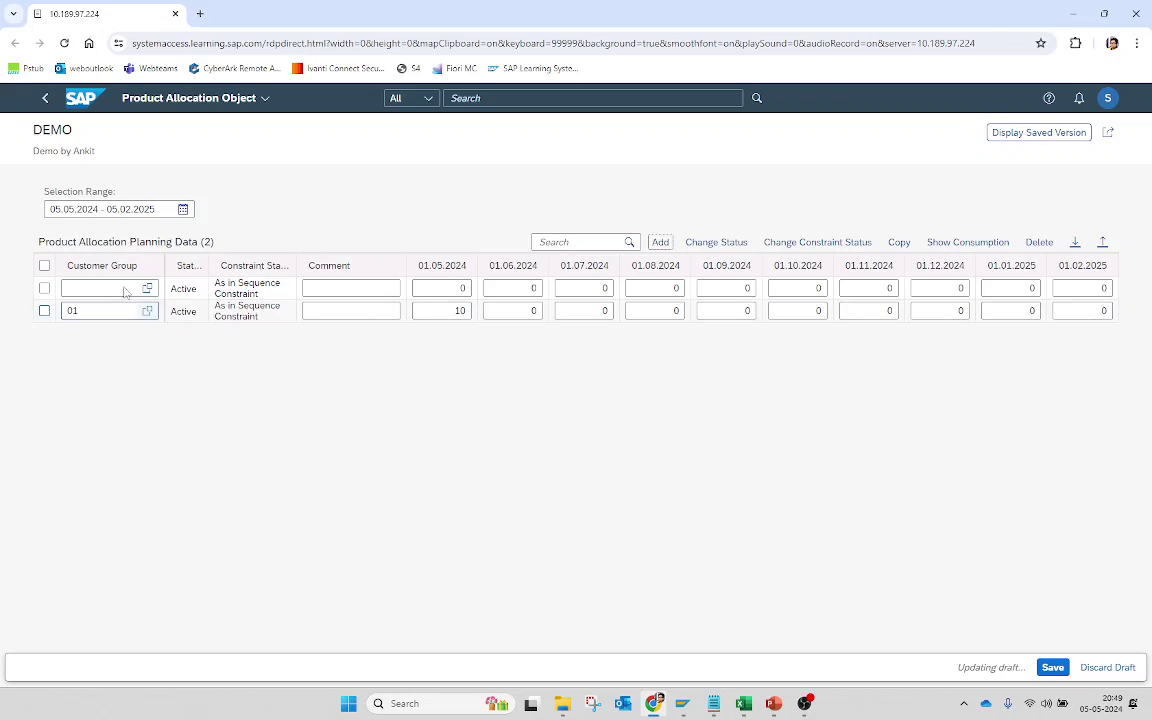
{"action": "left_click", "coordinate": [114, 285]}
{"action": "left_click", "coordinate": [367, 289]}
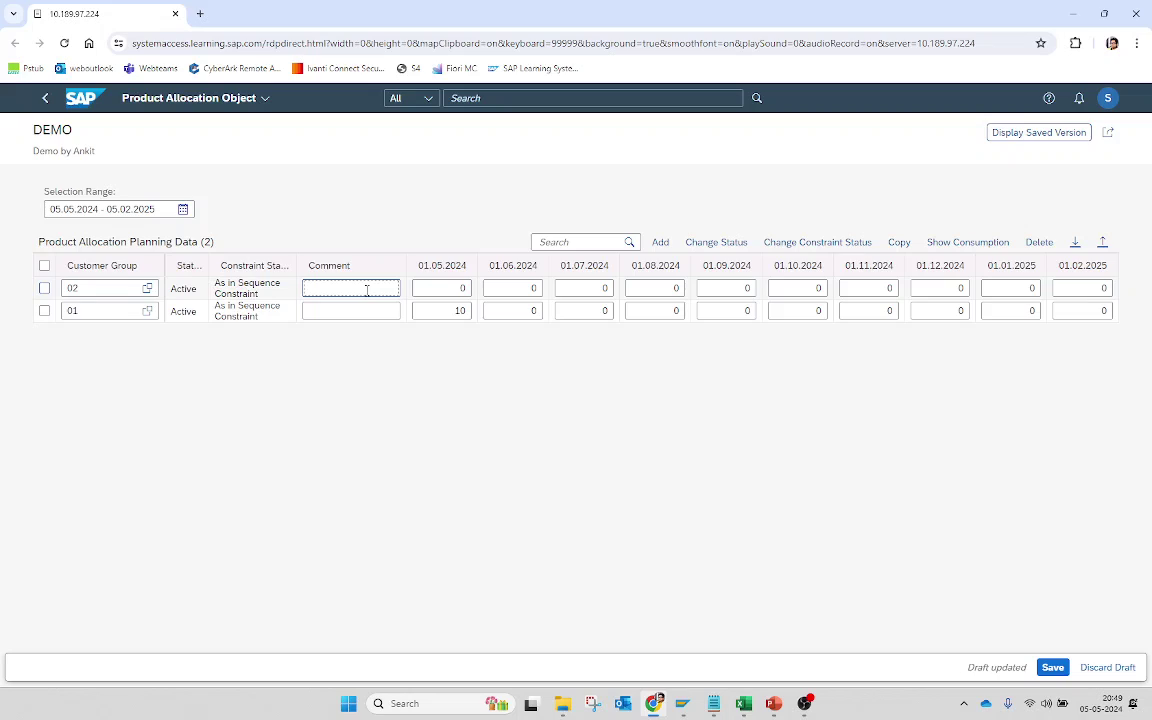
{"action": "key", "text": "Tab"}
{"action": "type", "text": "20"}
{"action": "key", "text": "Return"}
- Enter the person's first name as the comment on both planning data rows and save the DEMO object
{"action": "left_click", "coordinate": [335, 287]}
{"action": "left_click", "coordinate": [338, 312]}
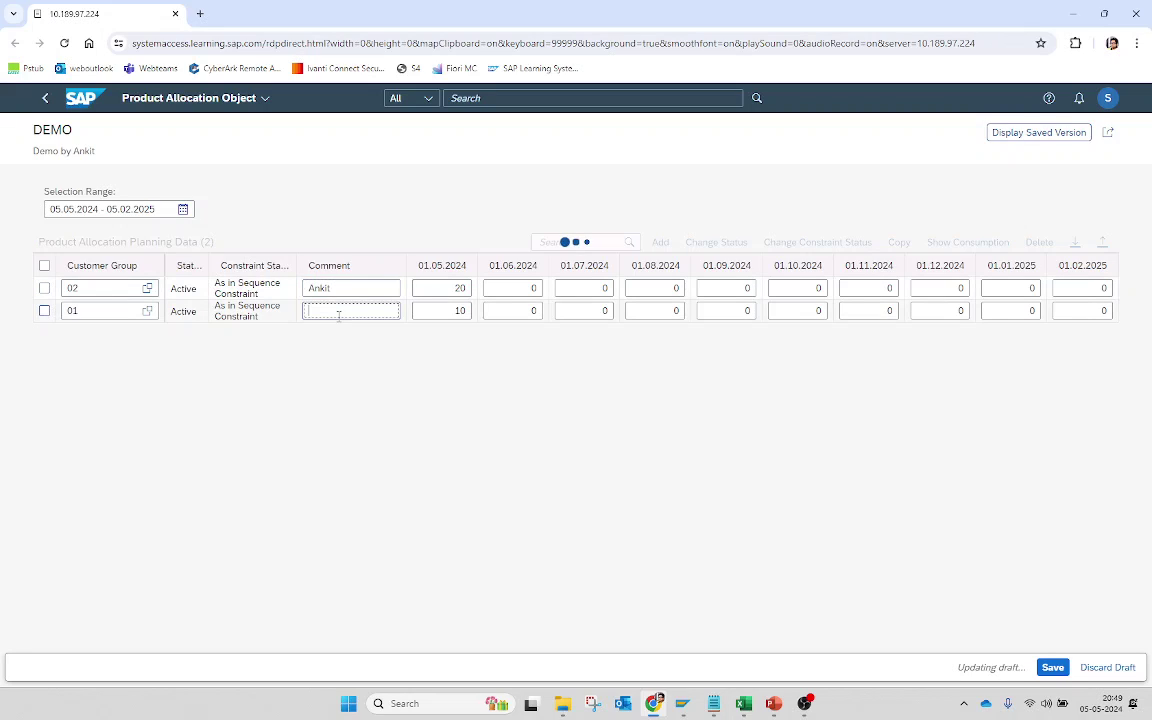
{"action": "type", "text": "Ankit"}
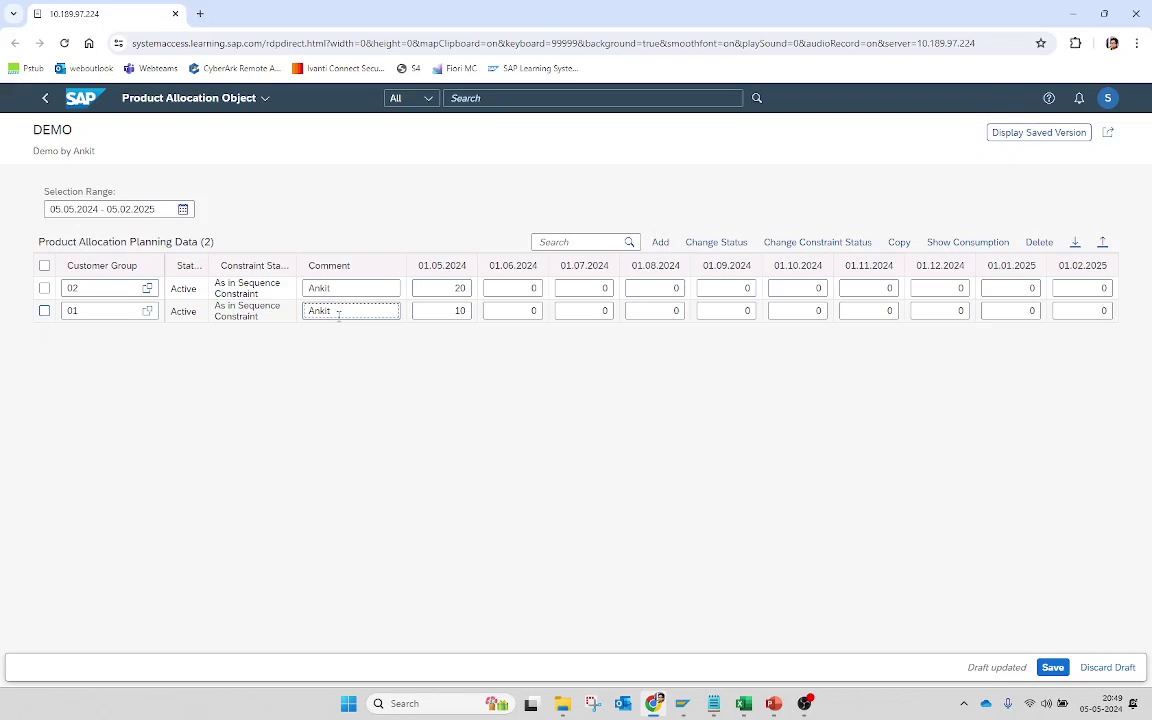
{"action": "left_click", "coordinate": [1054, 667]}
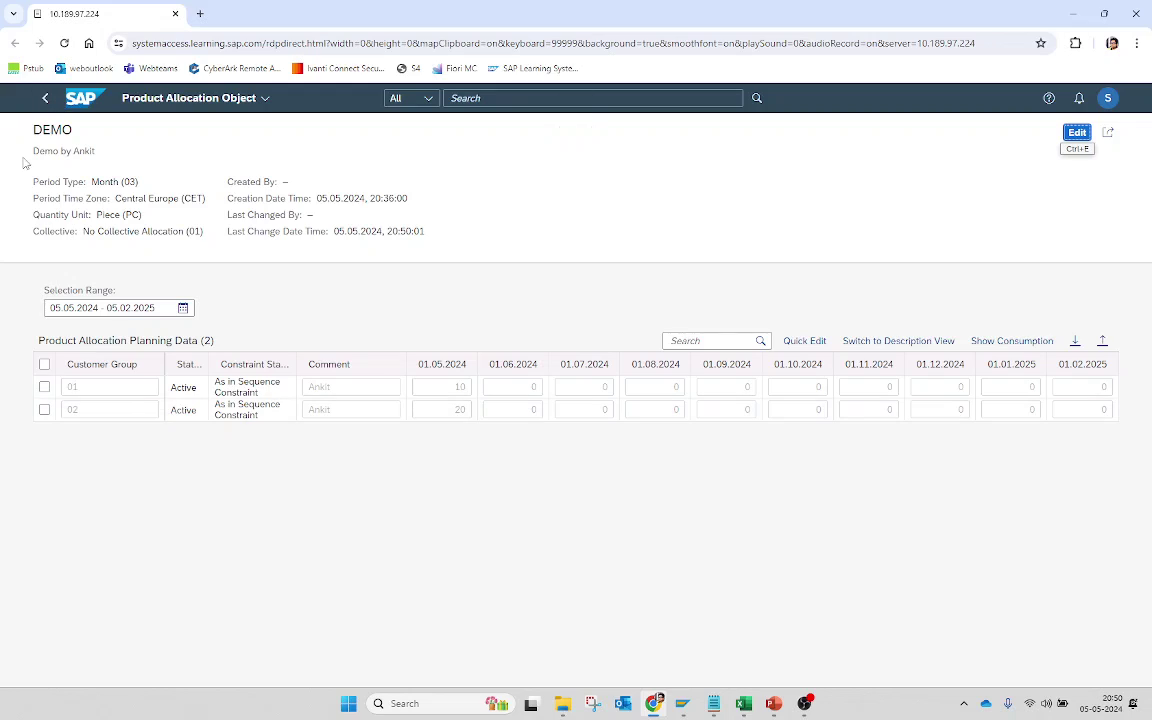
- Return to the home page and open the Change Sales Orders (VA02) app from the Sales group
{"action": "left_click", "coordinate": [46, 98]}
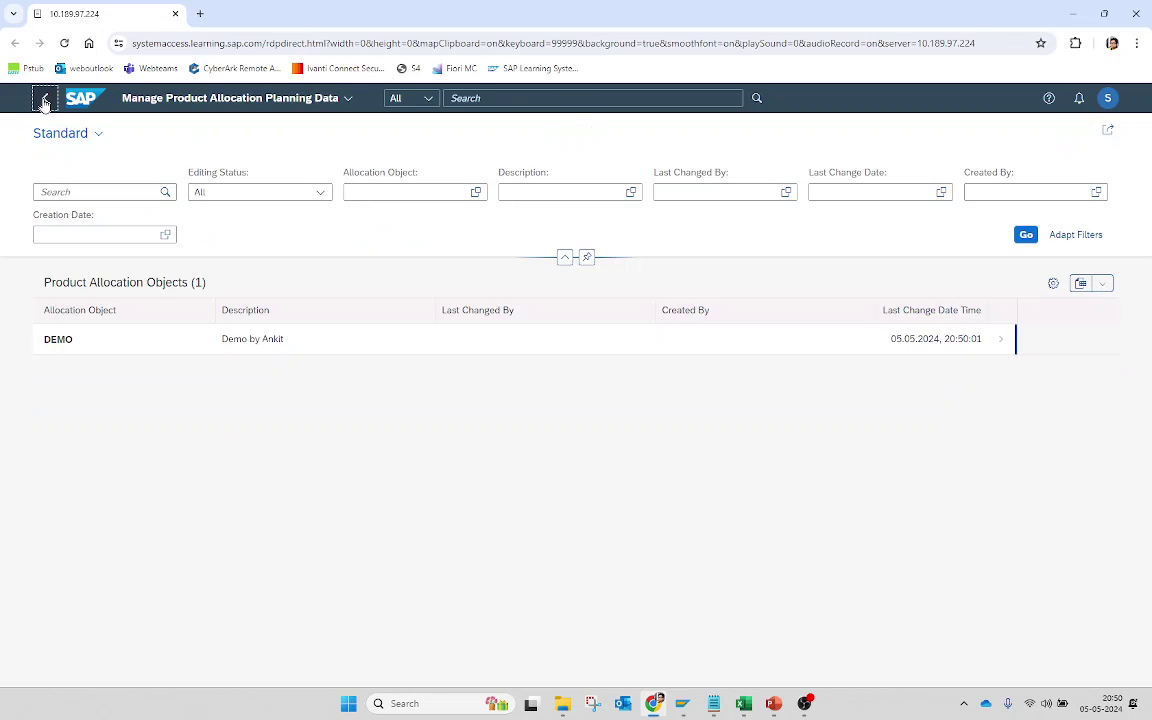
{"action": "left_click", "coordinate": [47, 99]}
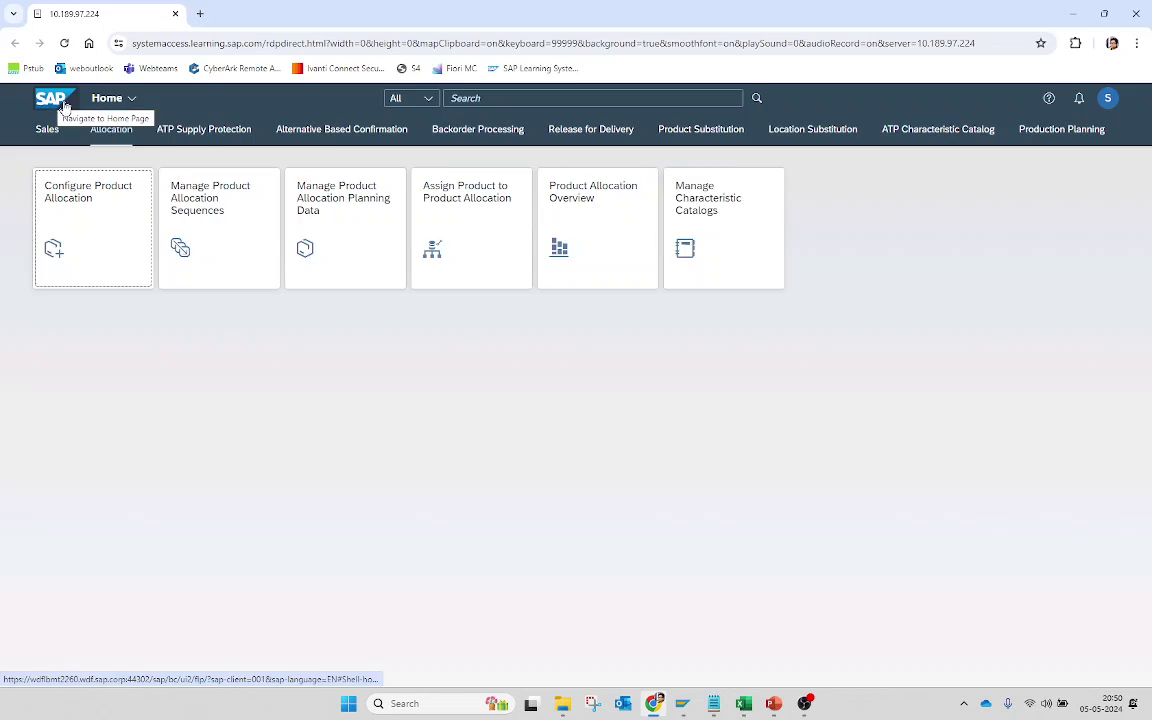
{"action": "left_click", "coordinate": [47, 131]}
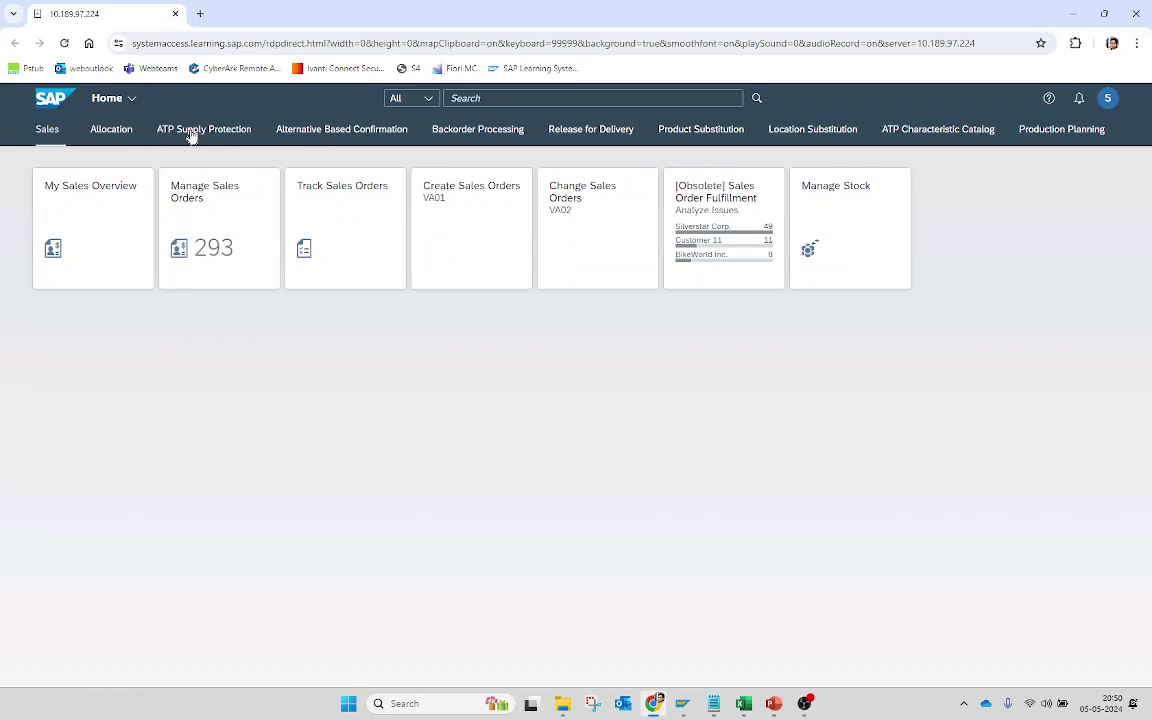
{"action": "left_click", "coordinate": [617, 219]}
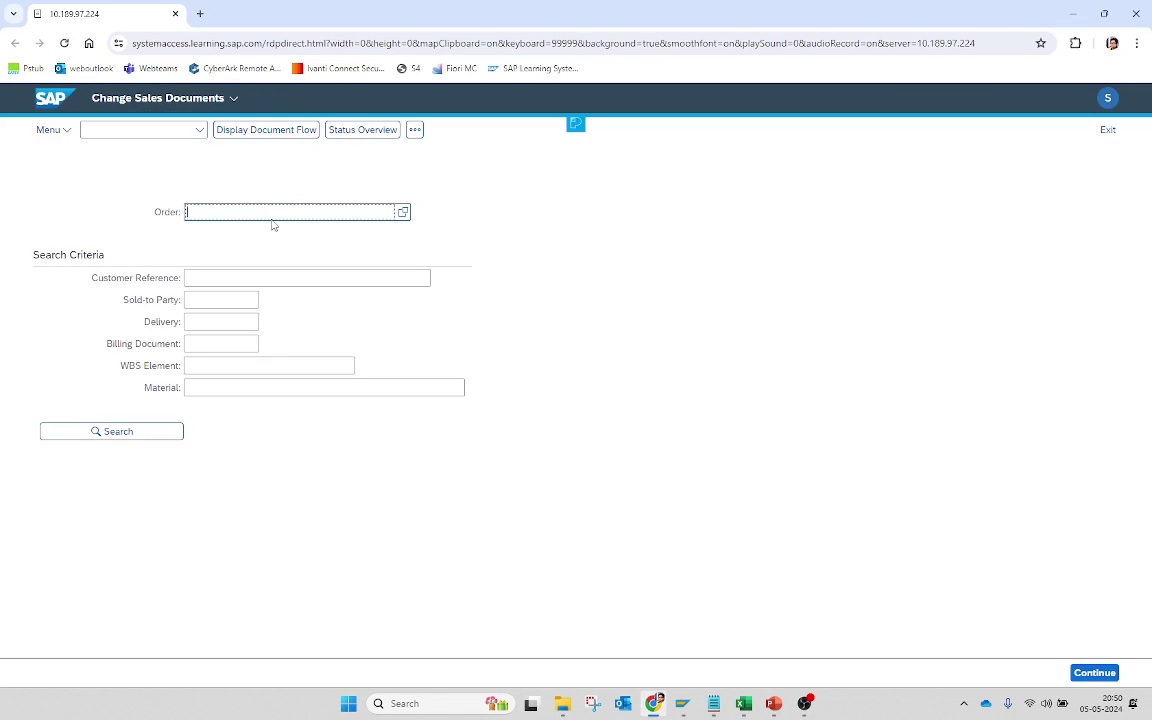
- Look up the PAL order number in the Excel workbook and open that sales order for changing in SAP
{"action": "key", "text": "alt+Tab"}
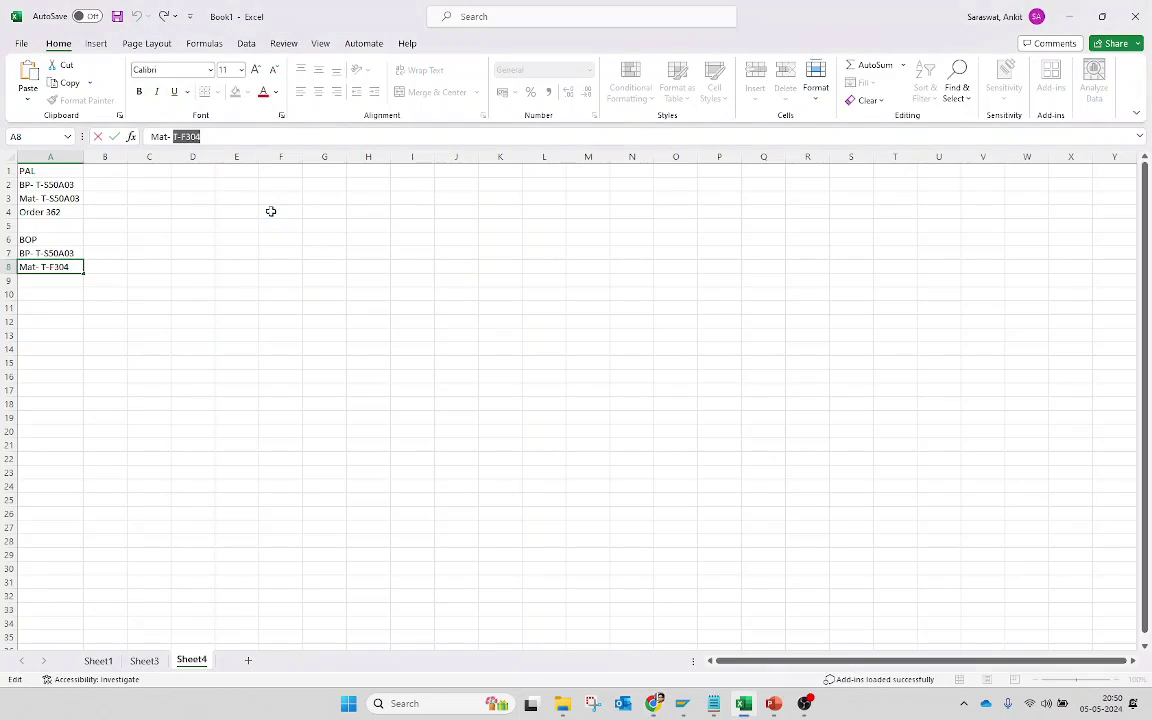
{"action": "key", "text": "alt+Tab"}
{"action": "type", "text": "3"}
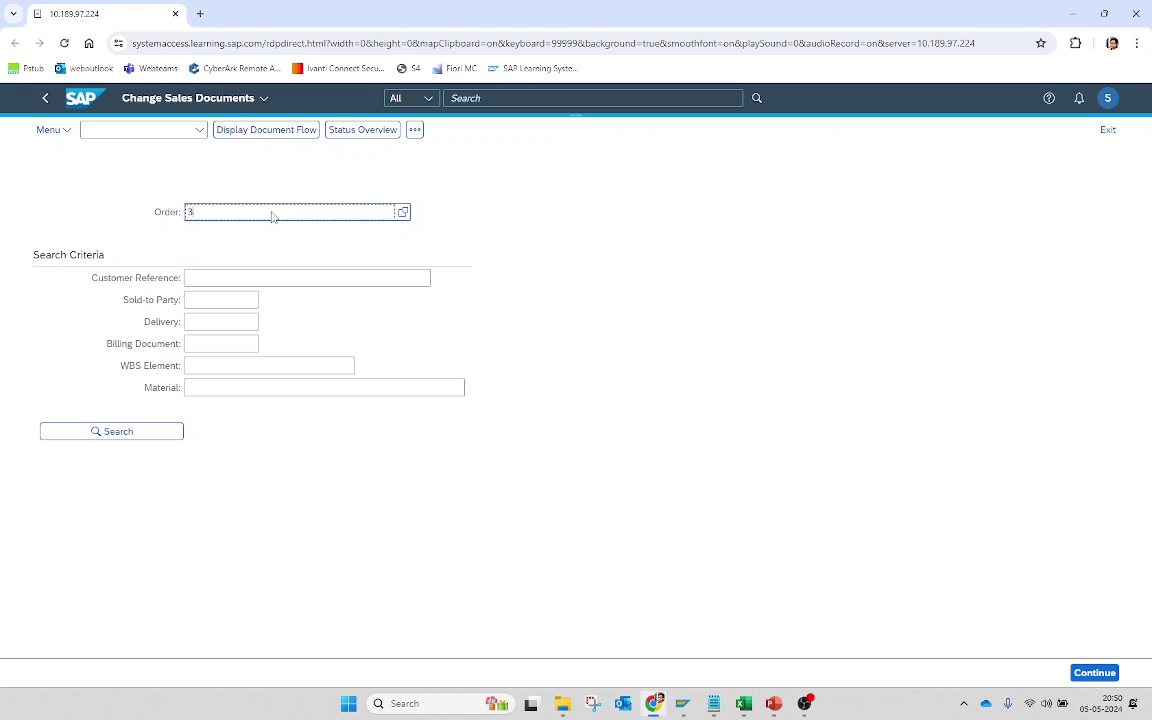
{"action": "type", "text": "62"}
{"action": "key", "text": "Return"}
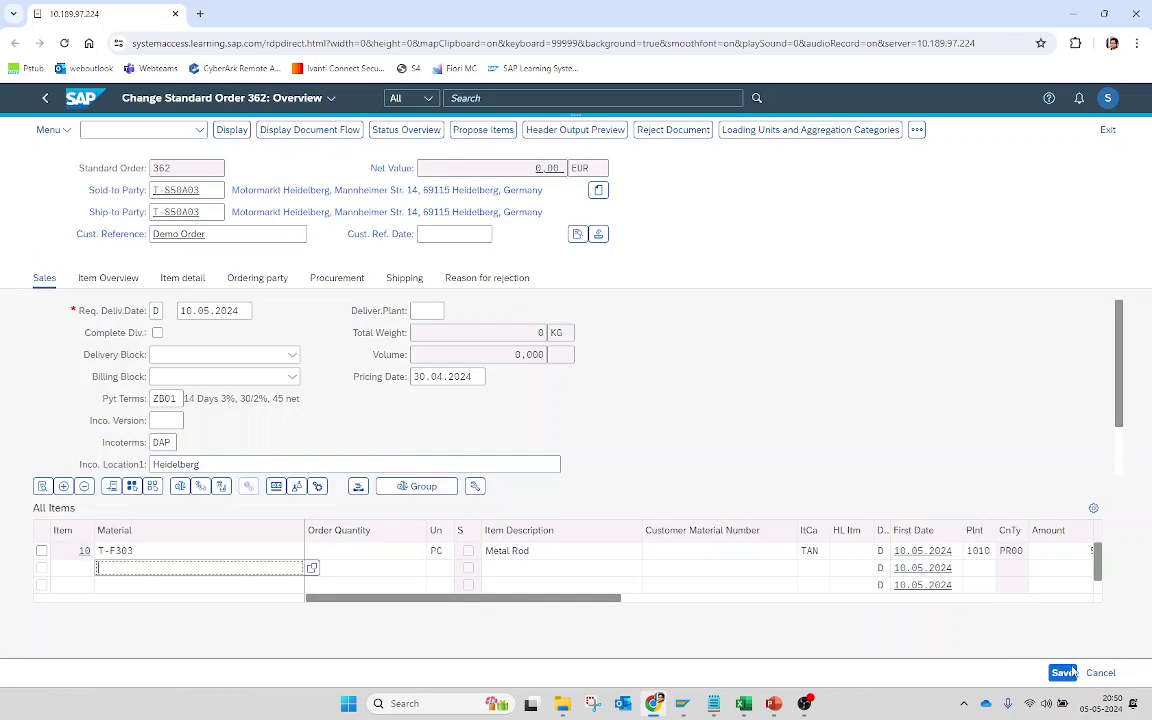
- Check the material and order quantity of item 10 and open the sales order's header data
{"action": "left_click", "coordinate": [180, 551]}
{"action": "double_click", "coordinate": [178, 552]}
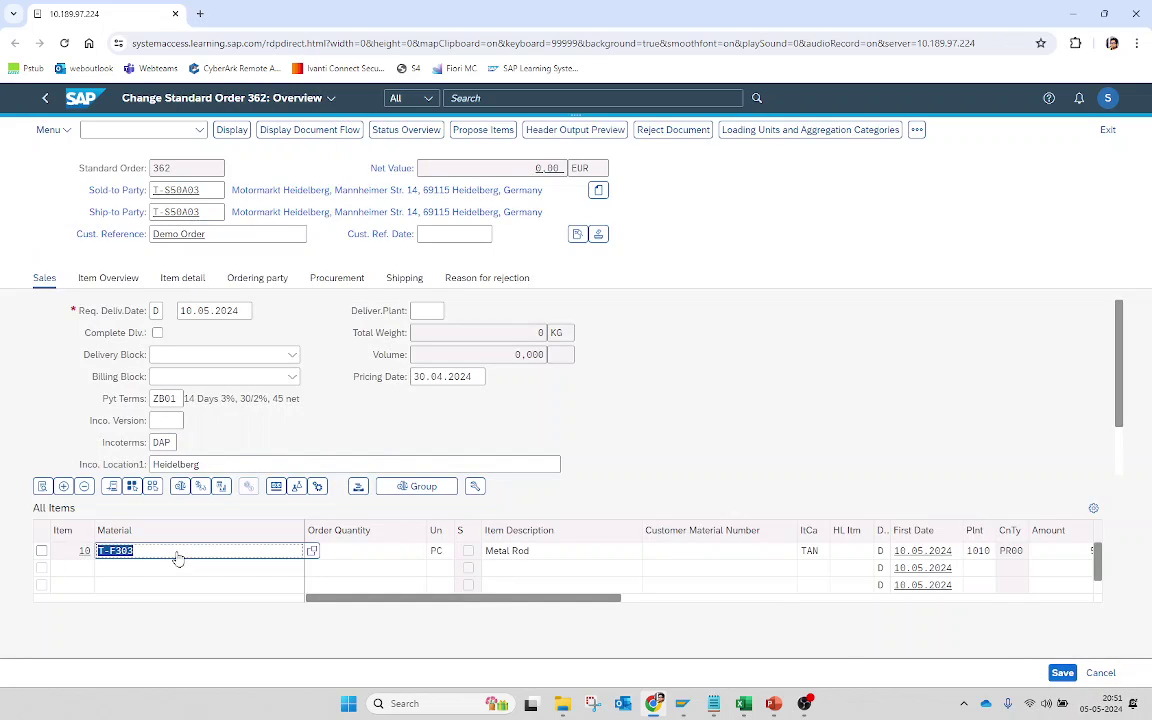
{"action": "left_click", "coordinate": [391, 553]}
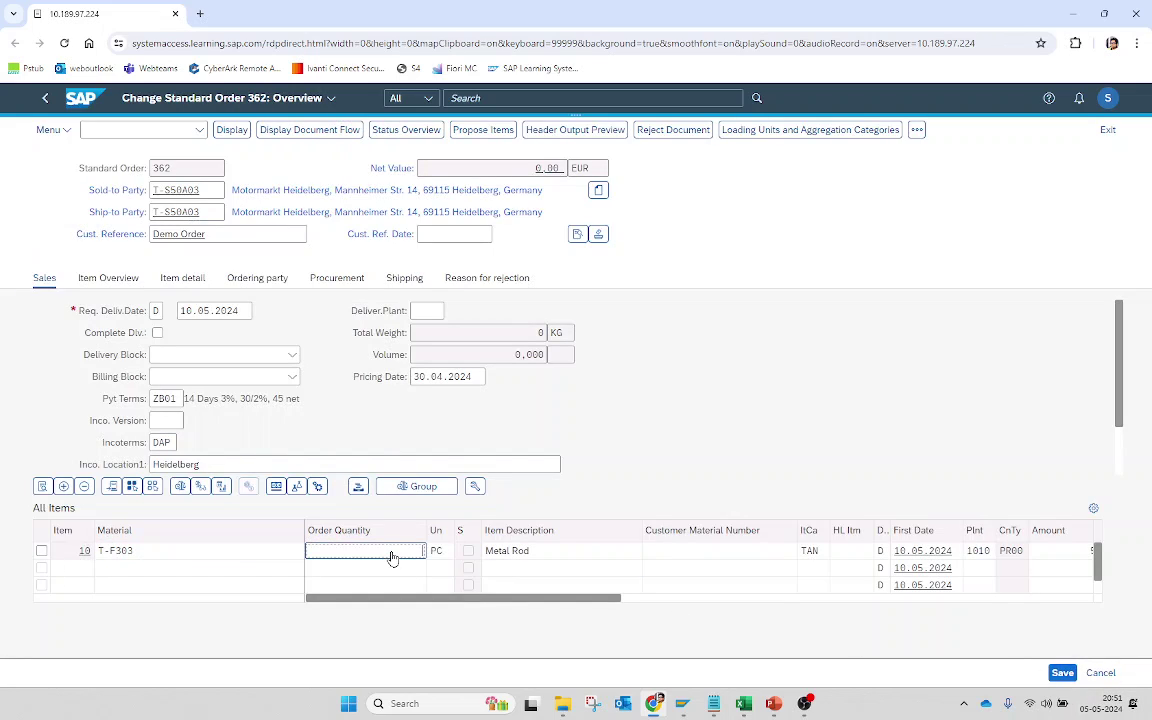
{"action": "left_click", "coordinate": [577, 234]}
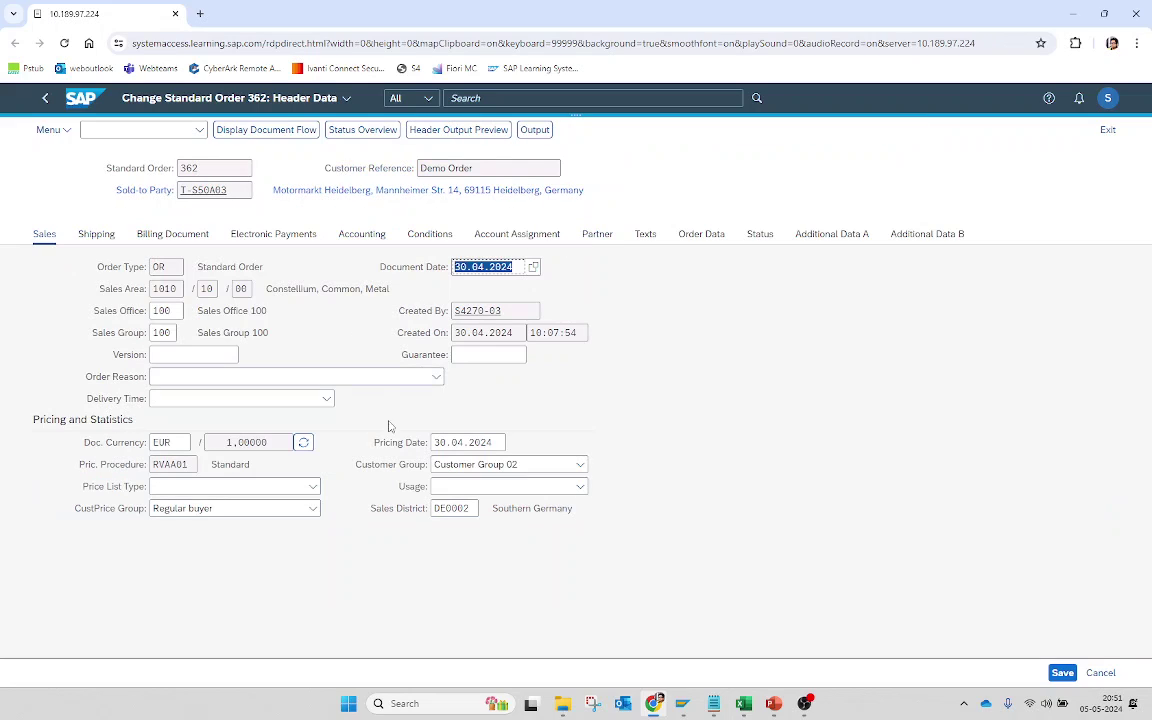
- Check the customer group choices in the sales order's header data and return to the home page
{"action": "left_click", "coordinate": [580, 464]}
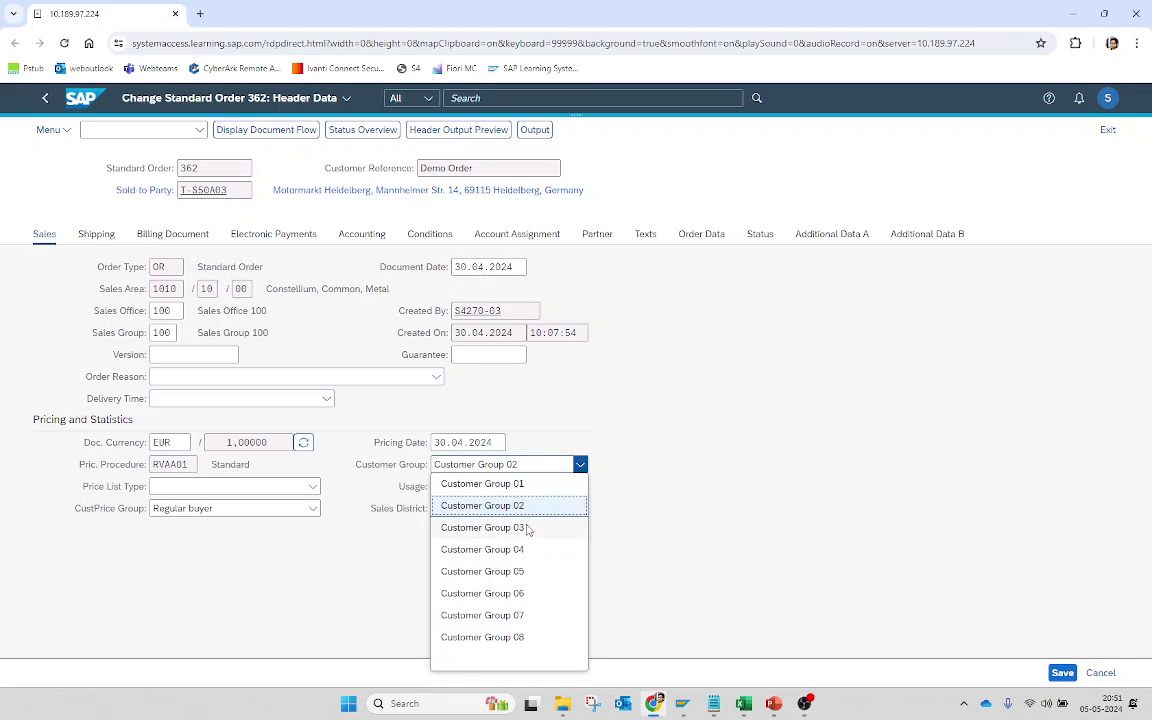
{"action": "left_click", "coordinate": [676, 511]}
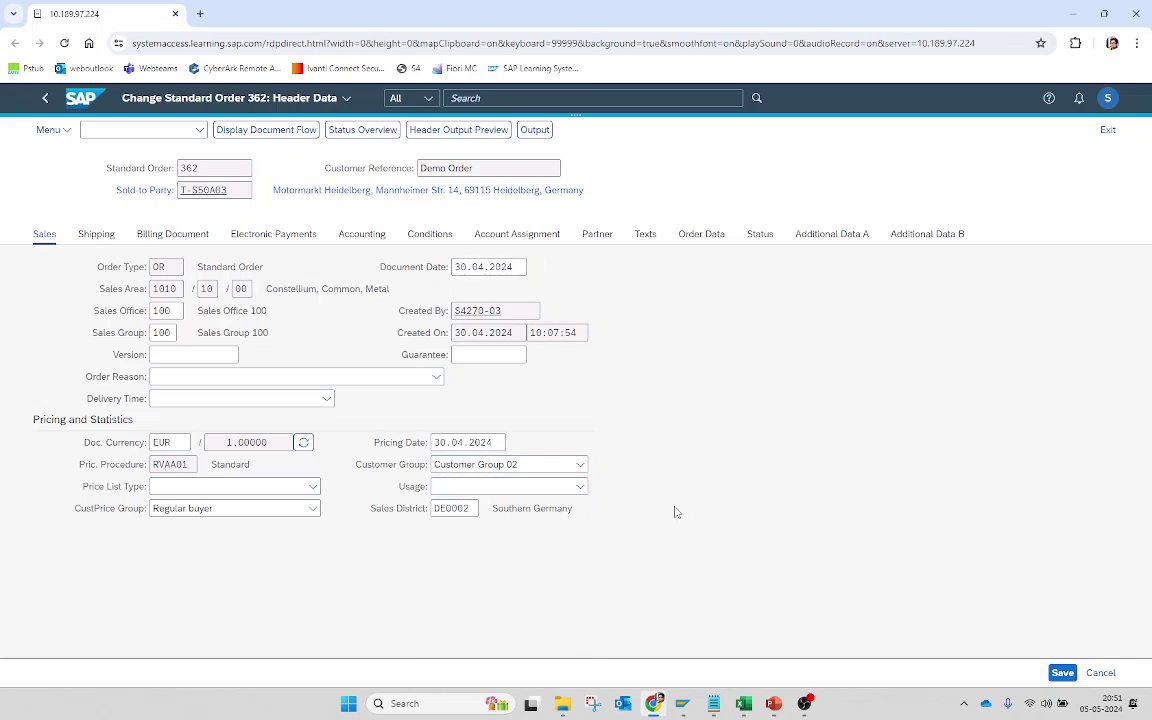
{"action": "left_click", "coordinate": [45, 99]}
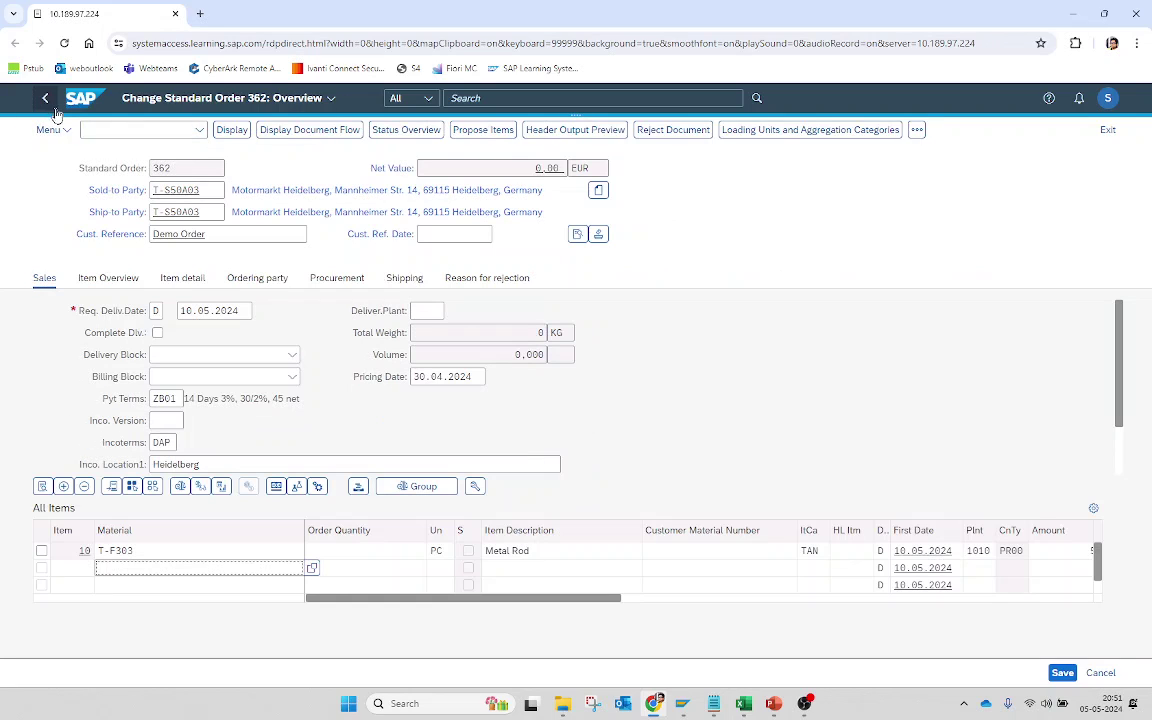
{"action": "left_click", "coordinate": [45, 103]}
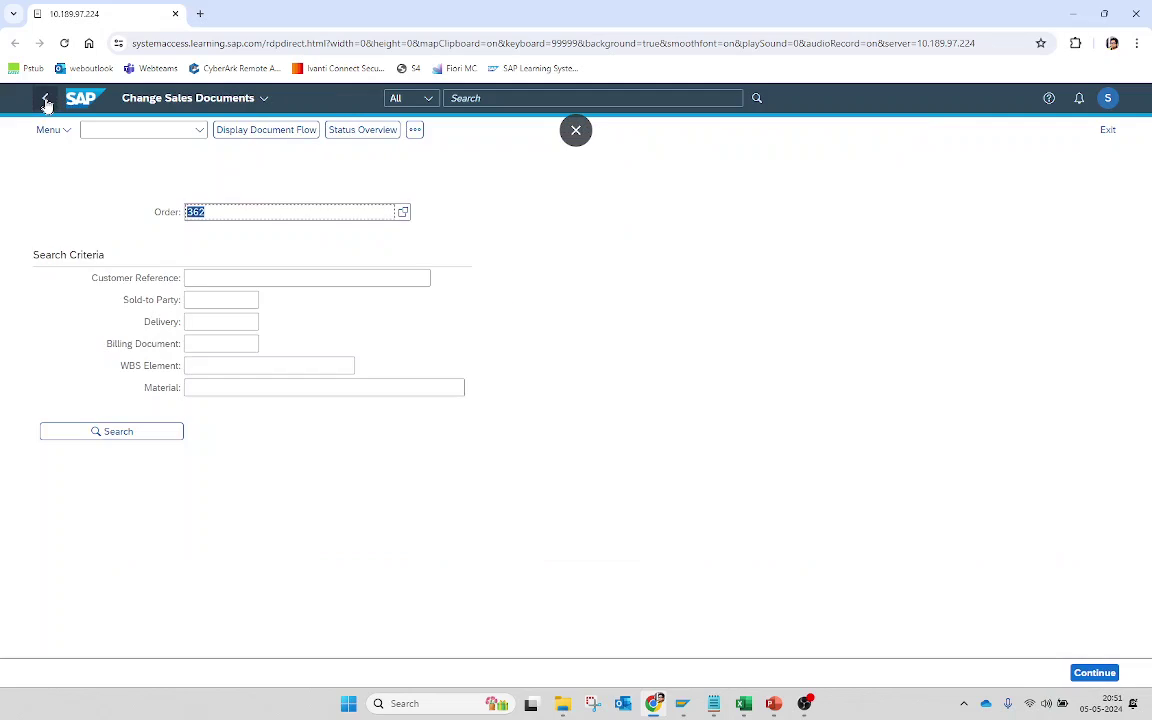
{"action": "left_click", "coordinate": [45, 101]}
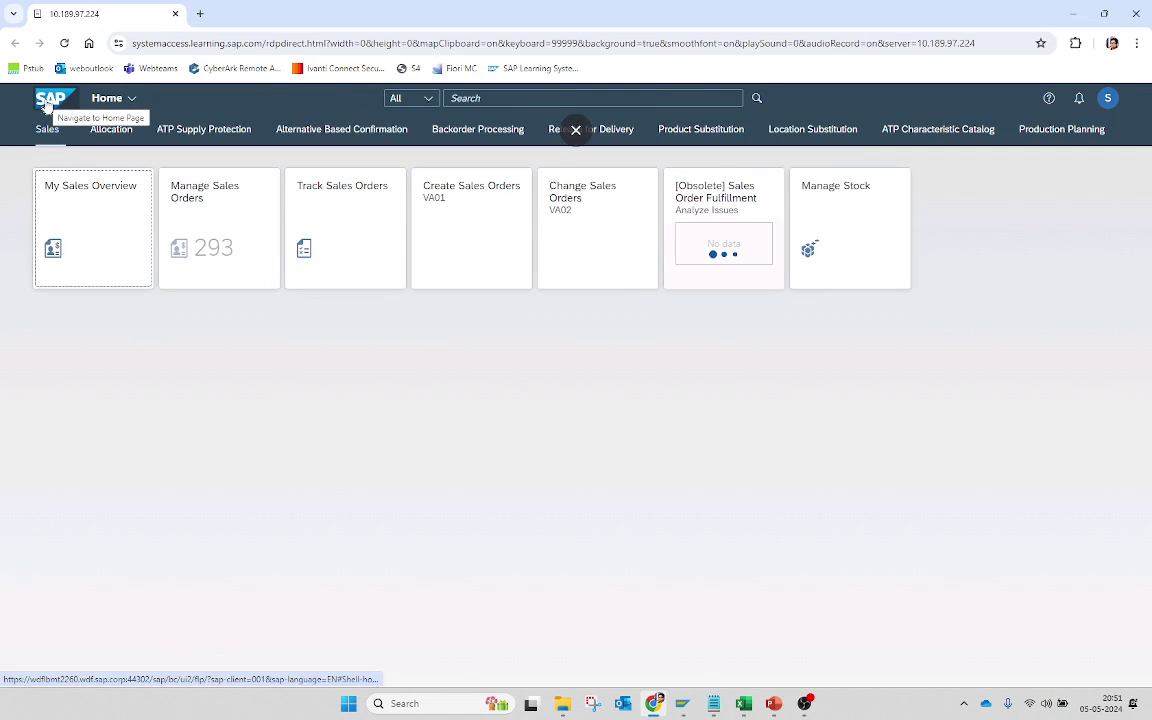
- Open the DEMO object in Manage Product Allocation Planning Data and check the 01.05.2024 quantities for customer groups 01 and 02
{"action": "left_click", "coordinate": [118, 129]}
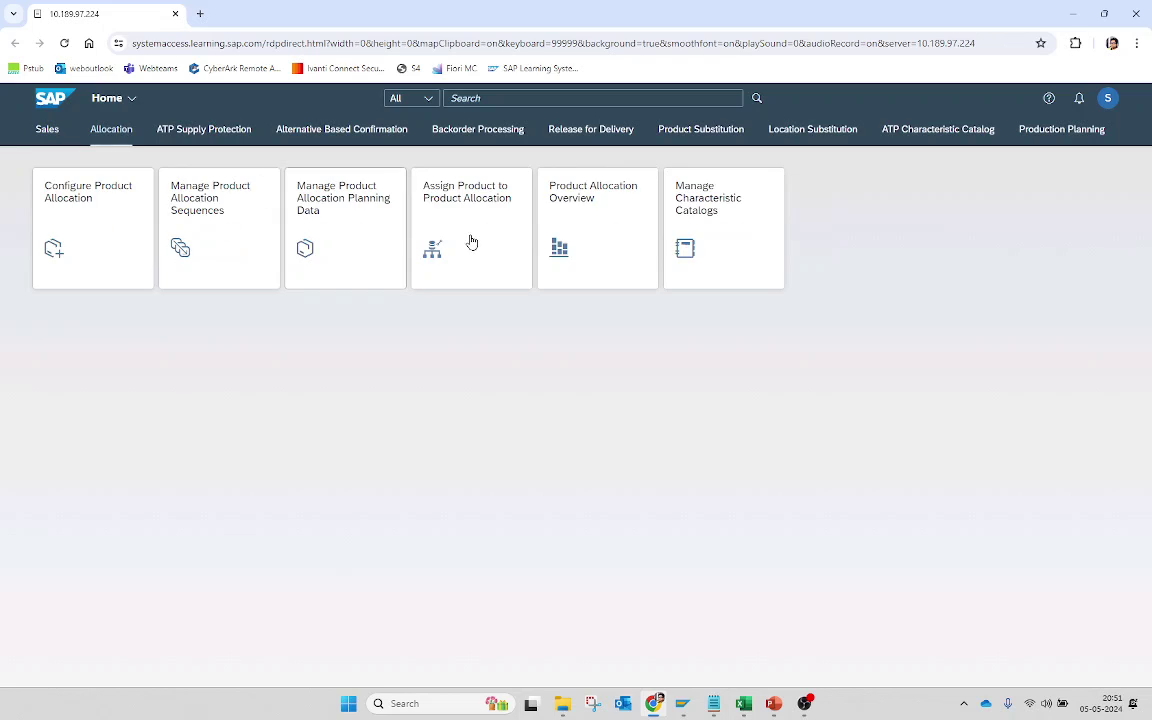
{"action": "left_click", "coordinate": [367, 219]}
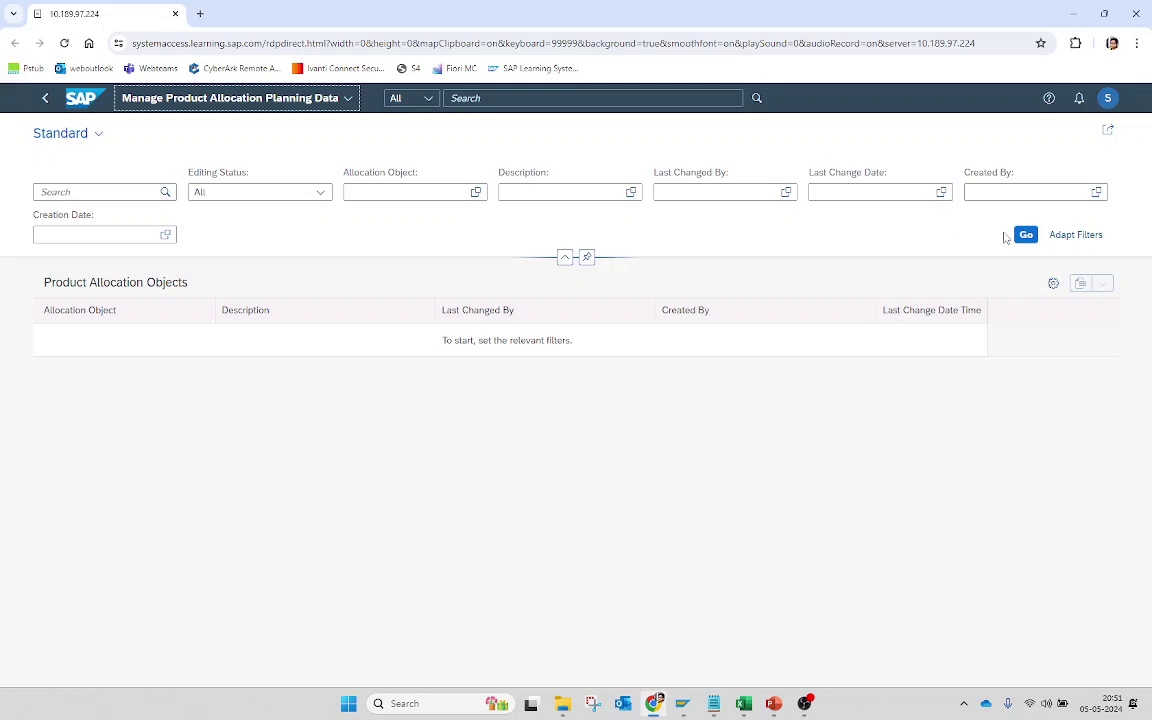
{"action": "left_click", "coordinate": [1025, 235]}
{"action": "left_click", "coordinate": [552, 338]}
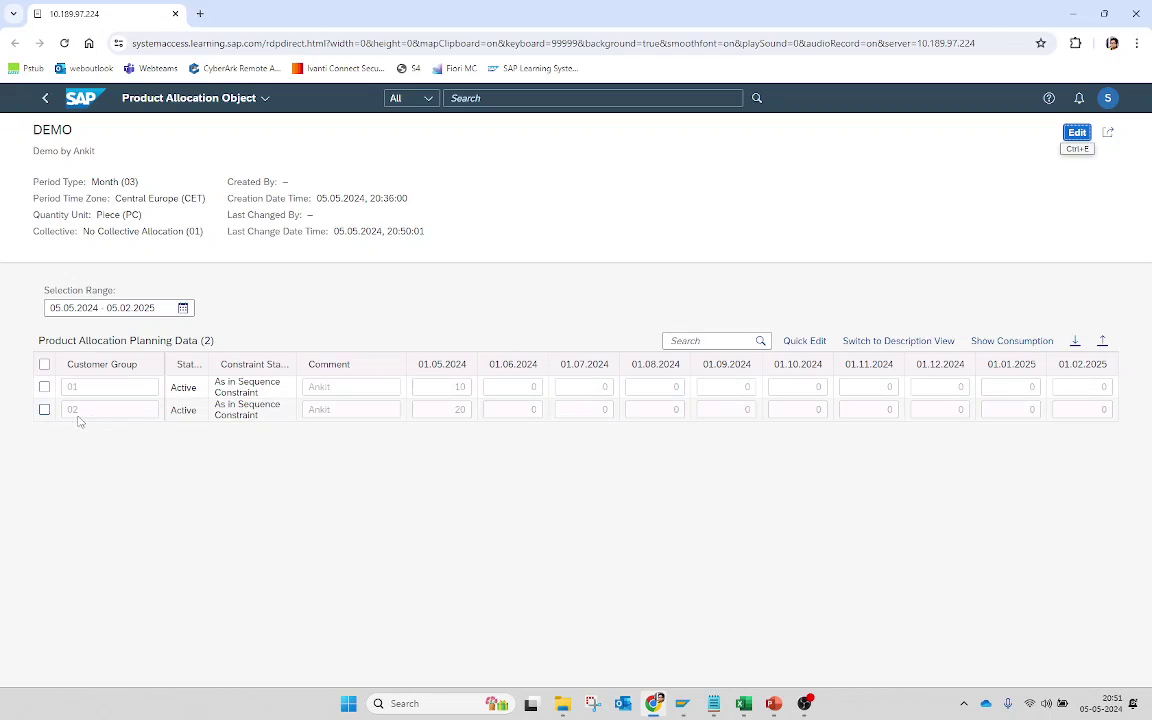
{"action": "left_click", "coordinate": [460, 411]}
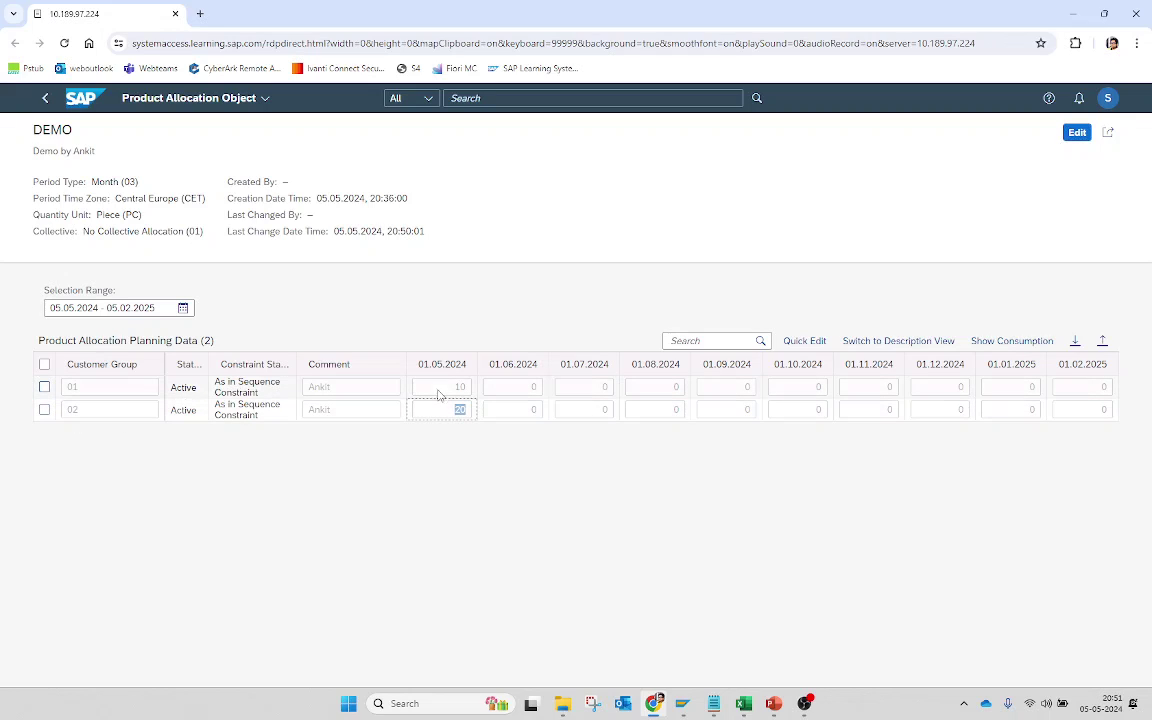
{"action": "triple_click", "coordinate": [36, 386]}
{"action": "left_click", "coordinate": [478, 450]}
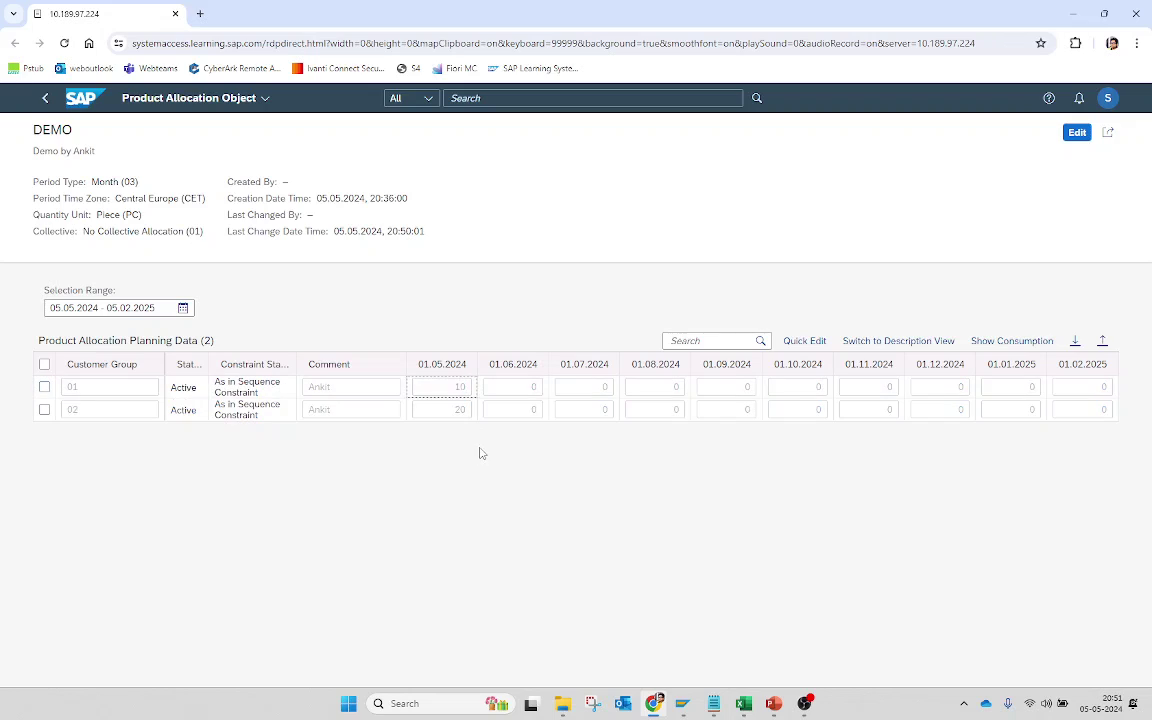
- Reopen the same sales order in Change Sales Orders (VA02) and check the customer group in its header sales data
{"action": "left_click", "coordinate": [45, 98]}
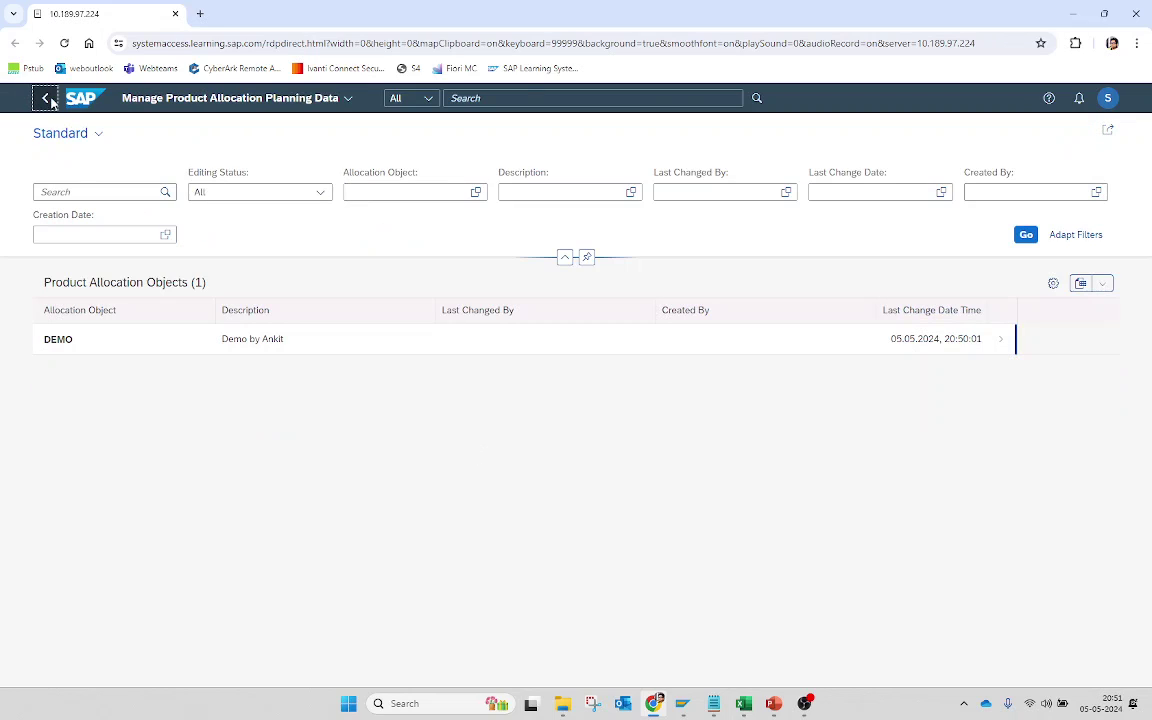
{"action": "left_click", "coordinate": [48, 100]}
{"action": "left_click", "coordinate": [47, 131]}
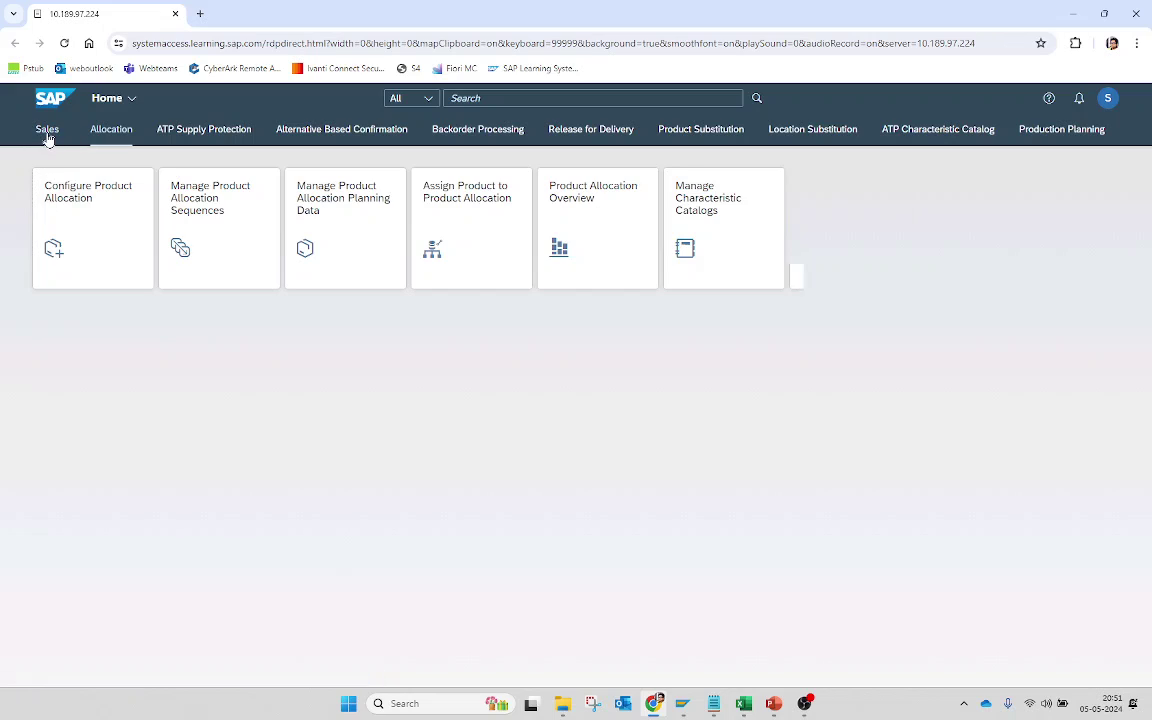
{"action": "left_click", "coordinate": [607, 257]}
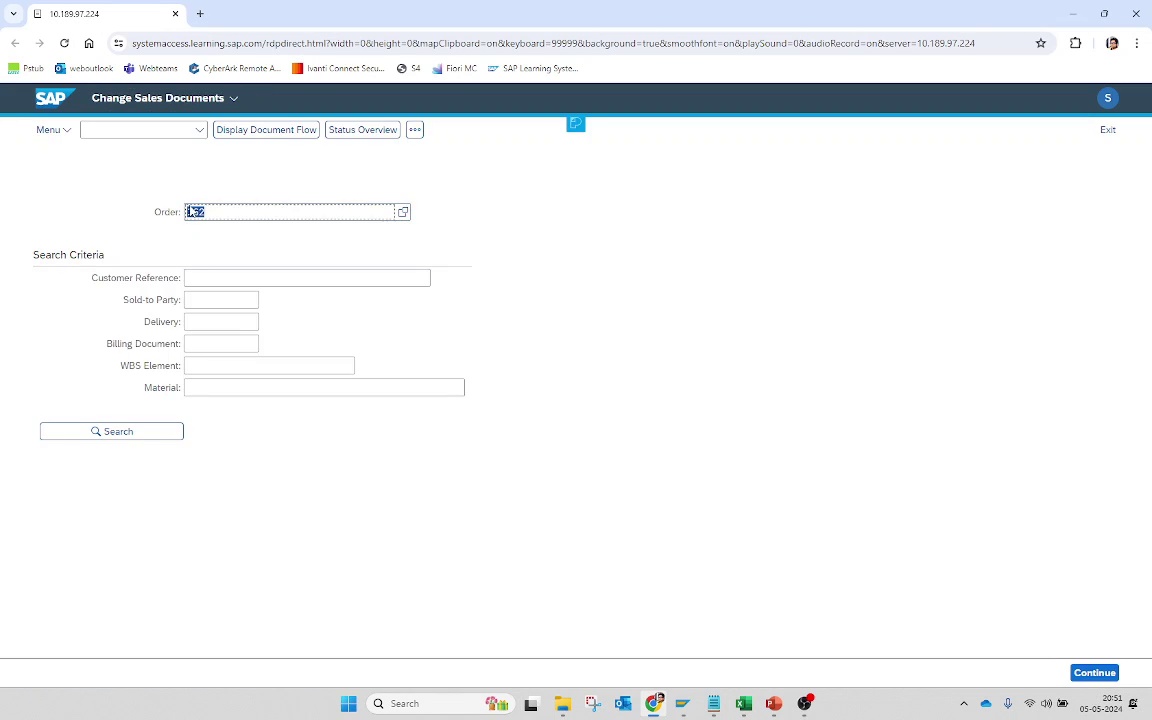
{"action": "left_click", "coordinate": [1094, 672]}
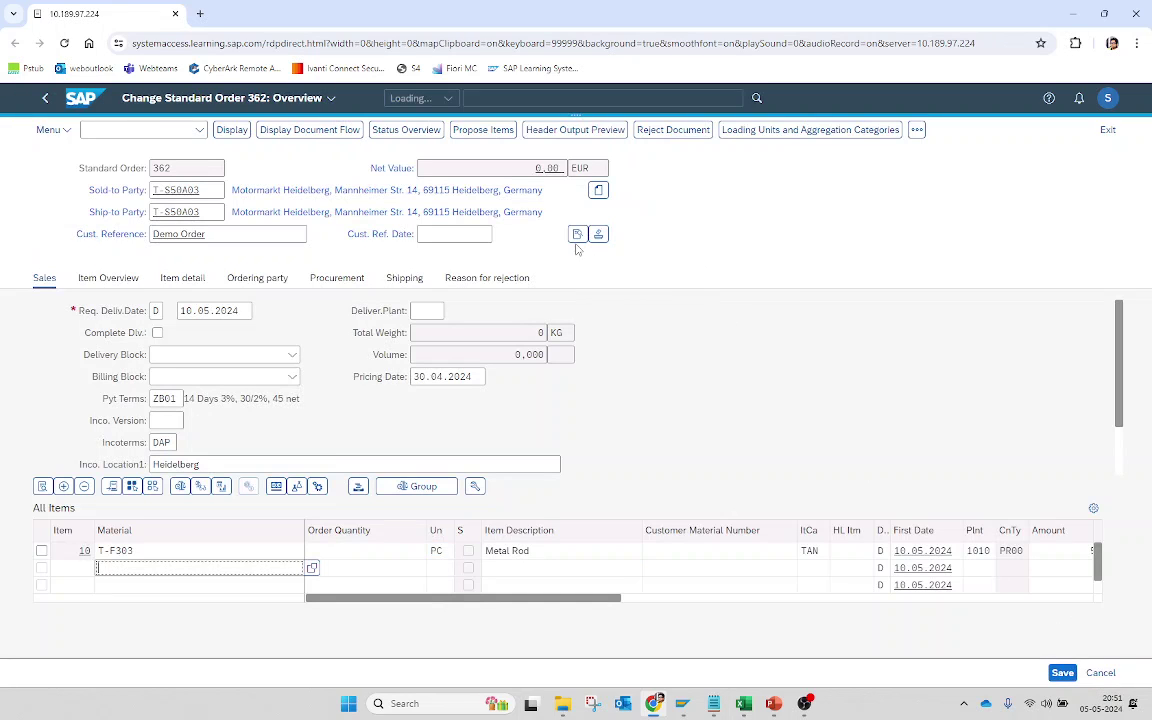
{"action": "left_click", "coordinate": [577, 234]}
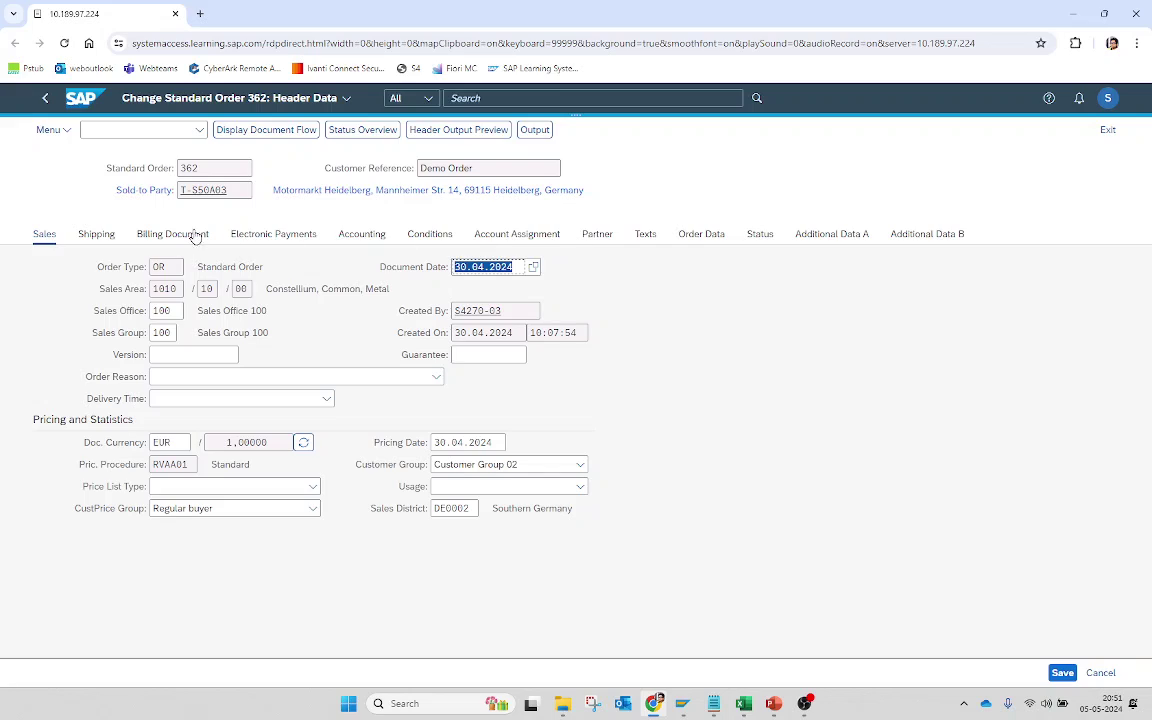
{"action": "left_click", "coordinate": [97, 236]}
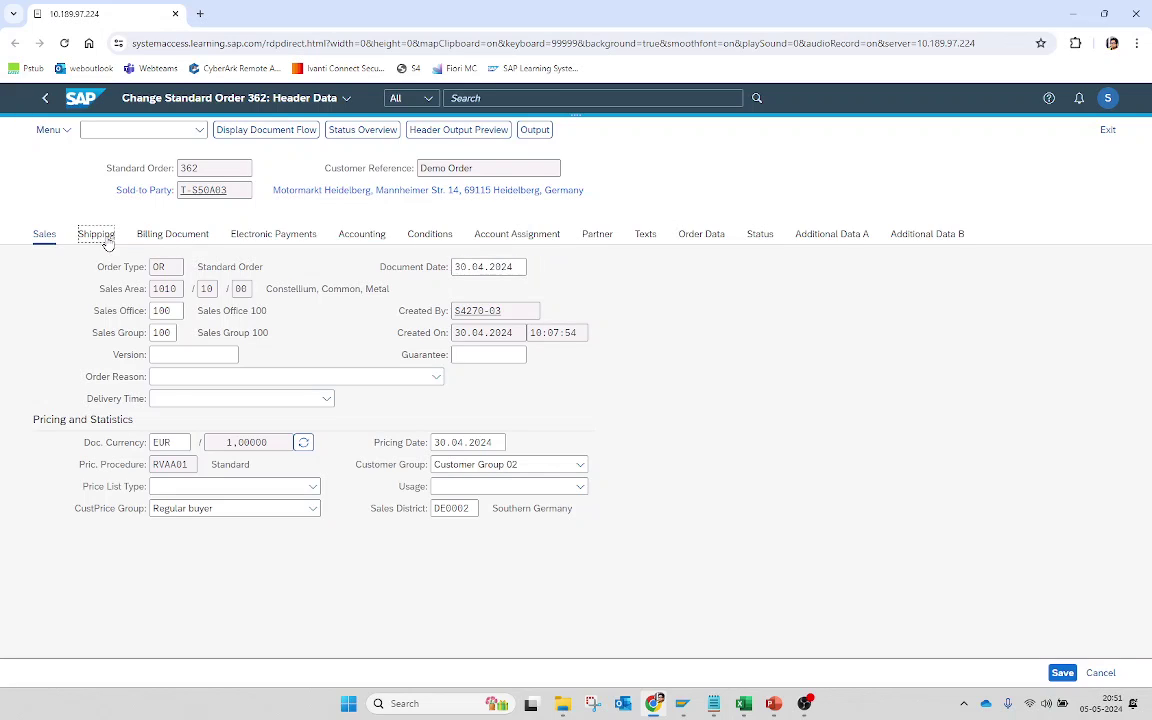
{"action": "left_click", "coordinate": [50, 236]}
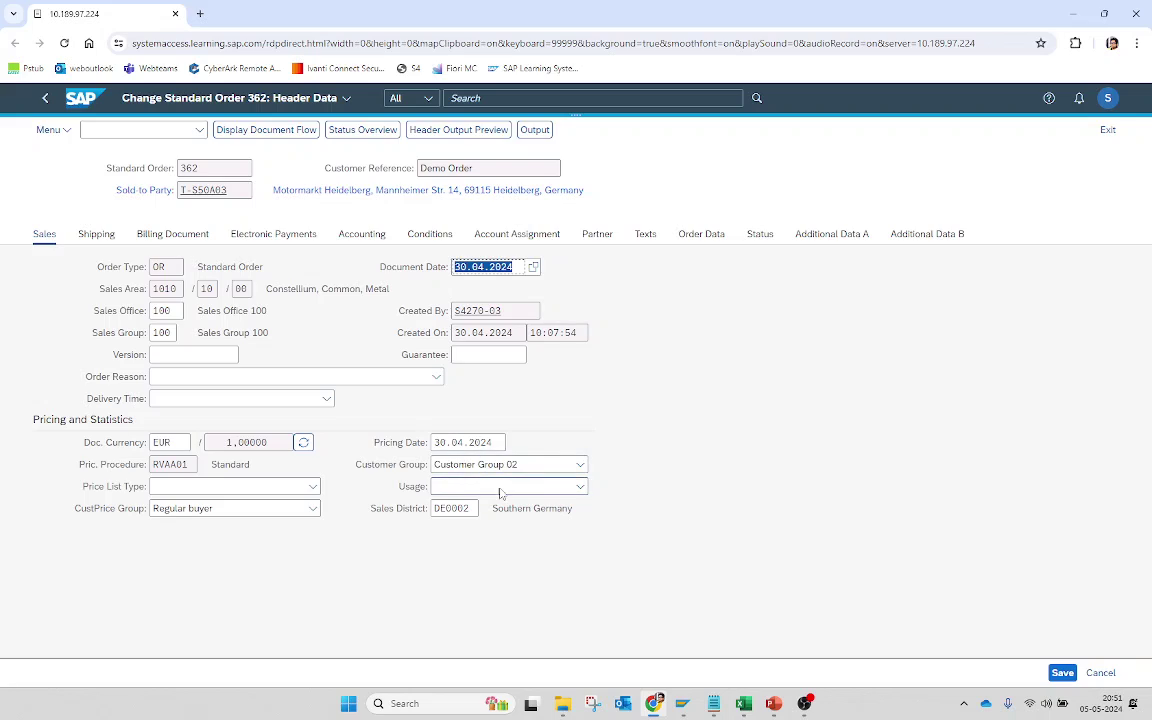
- Set item 10's order quantity to 100 PC, review the availability check result, and return to the order overview
{"action": "left_click", "coordinate": [44, 98]}
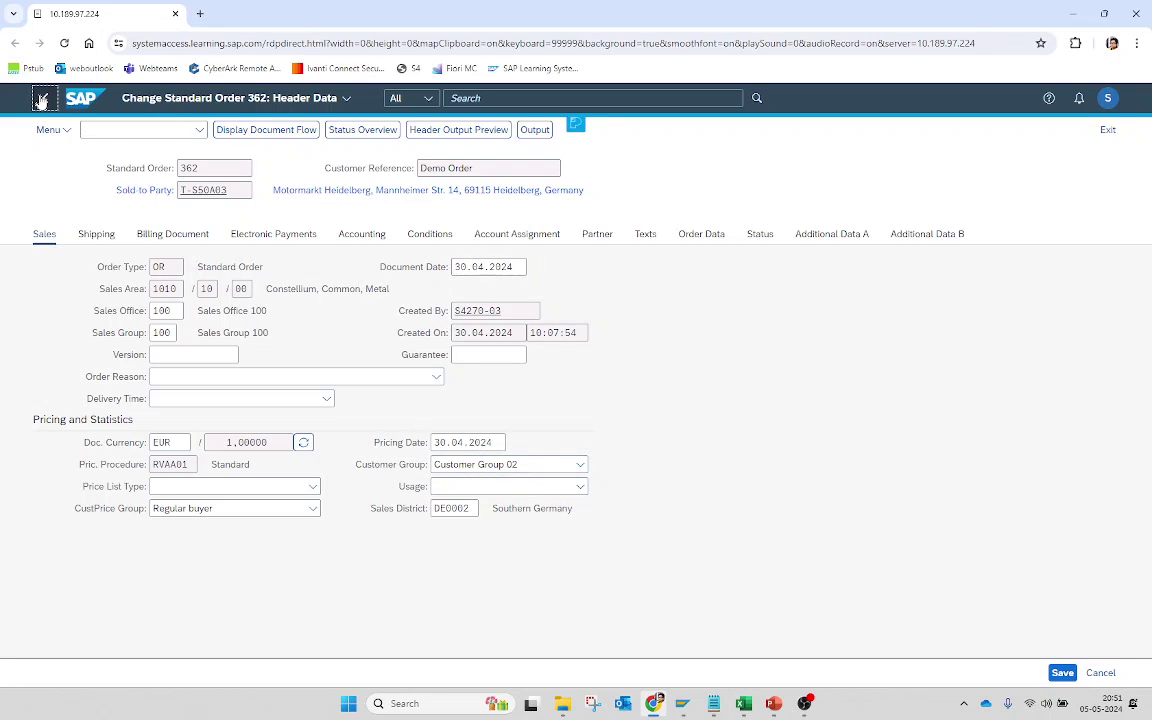
{"action": "left_click", "coordinate": [388, 553]}
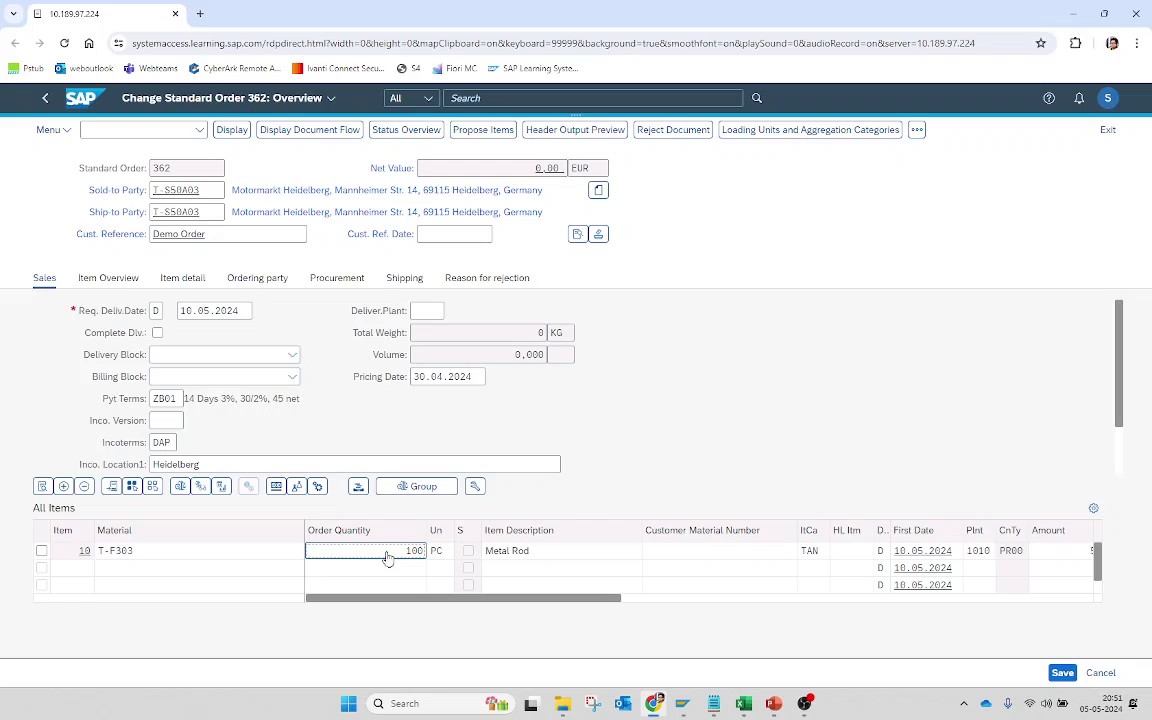
{"action": "key", "text": "Return"}
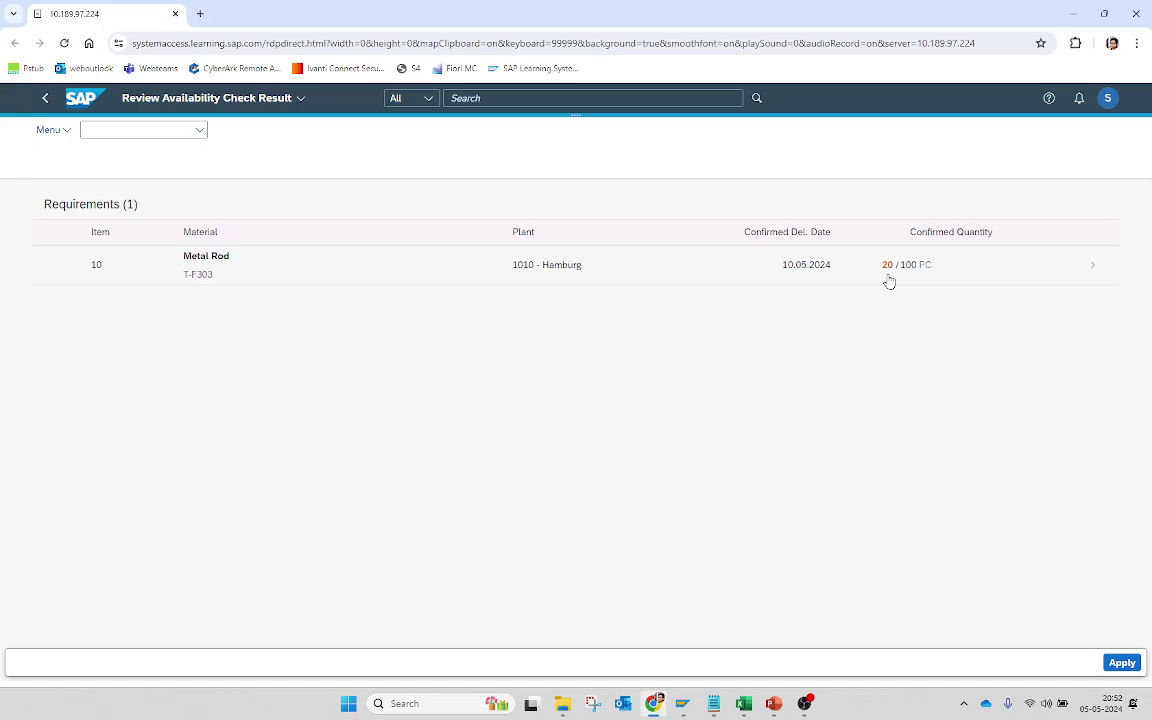
{"action": "left_click", "coordinate": [45, 100]}
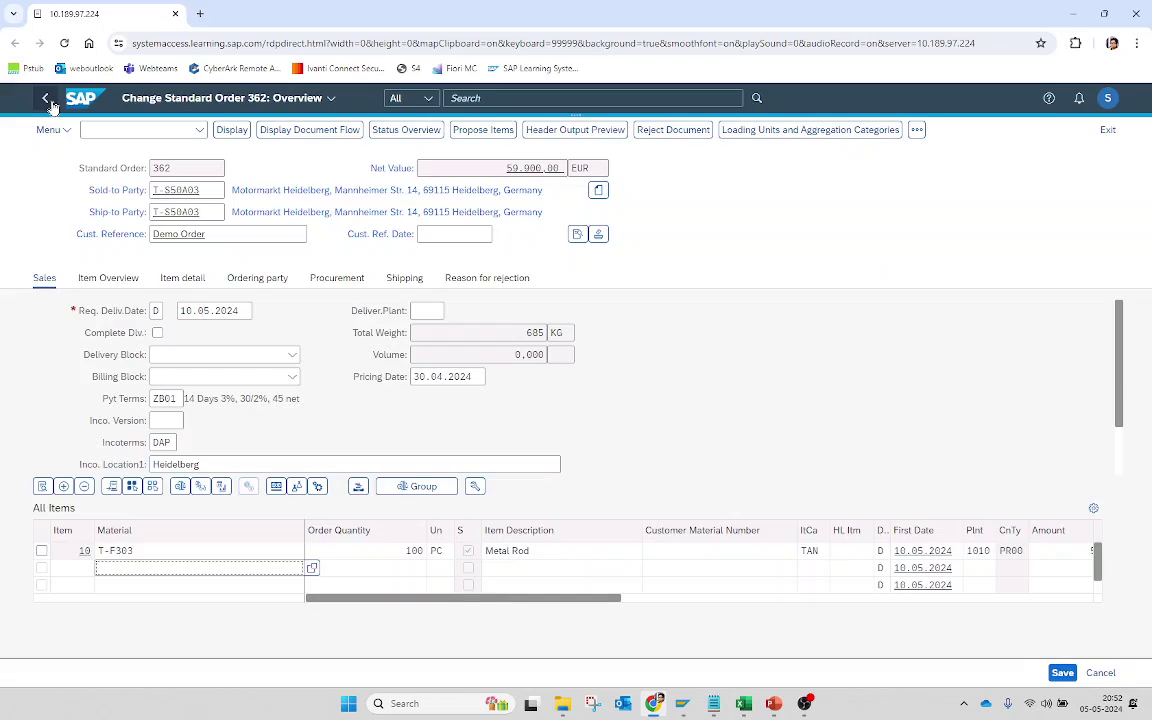
- Clear the order quantity of item 10, material T-F303
{"action": "left_click", "coordinate": [478, 552]}
{"action": "left_click", "coordinate": [398, 558]}
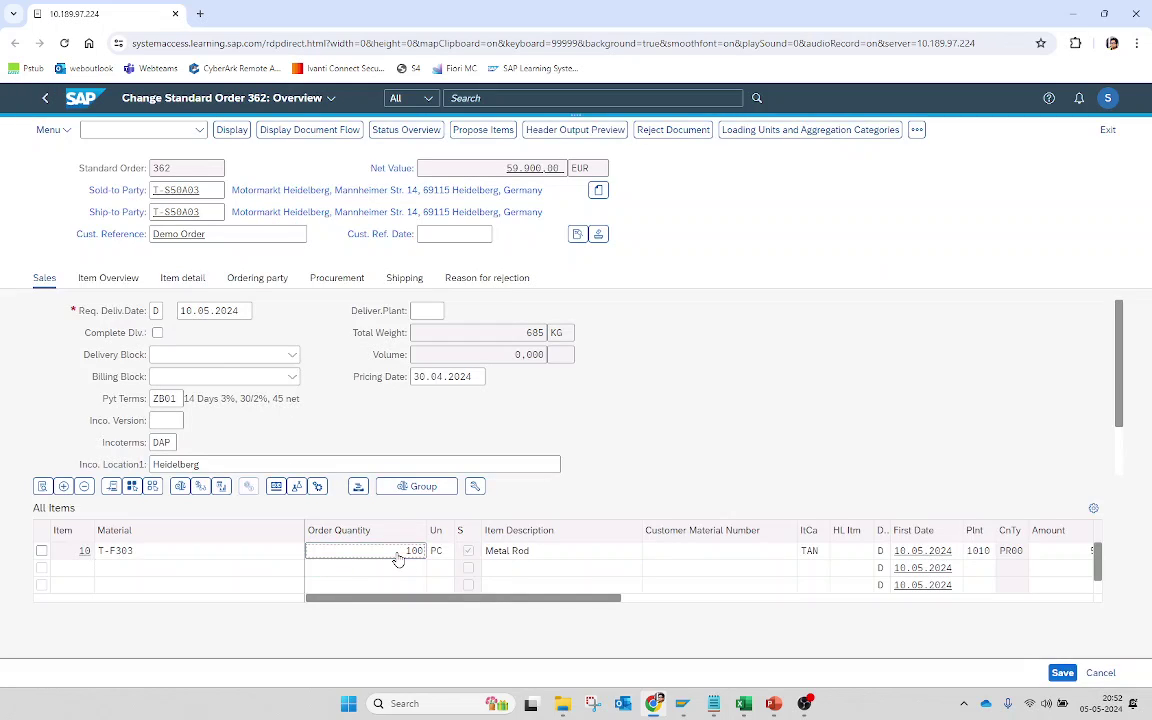
{"action": "key", "text": "Delete"}
{"action": "key", "text": "Return"}
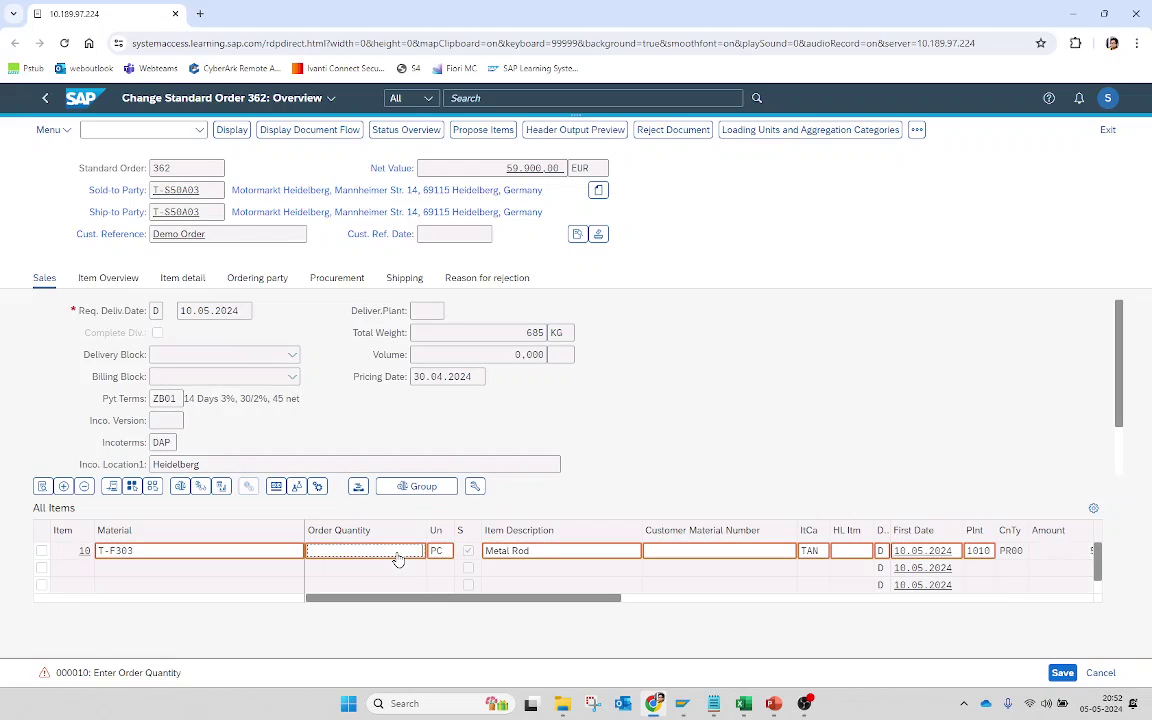
- Change the customer group in the order's header data to Customer Group 01 and return to the overview
{"action": "left_click", "coordinate": [575, 236]}
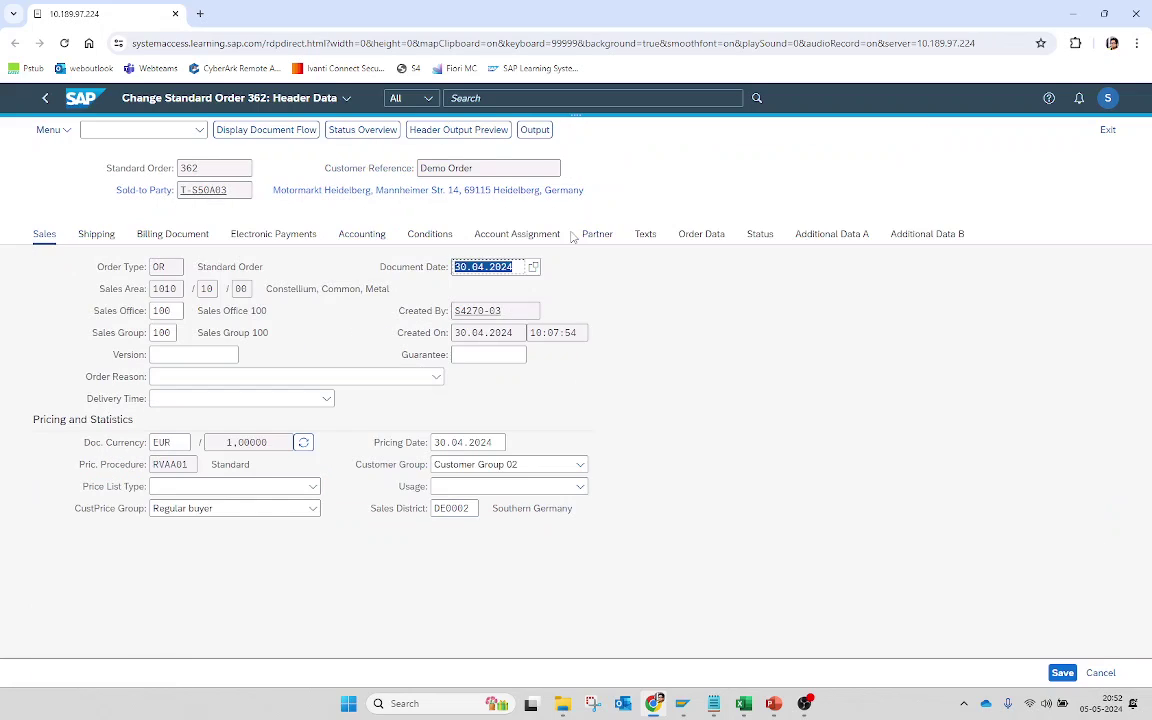
{"action": "left_click", "coordinate": [535, 465]}
{"action": "left_click", "coordinate": [532, 482]}
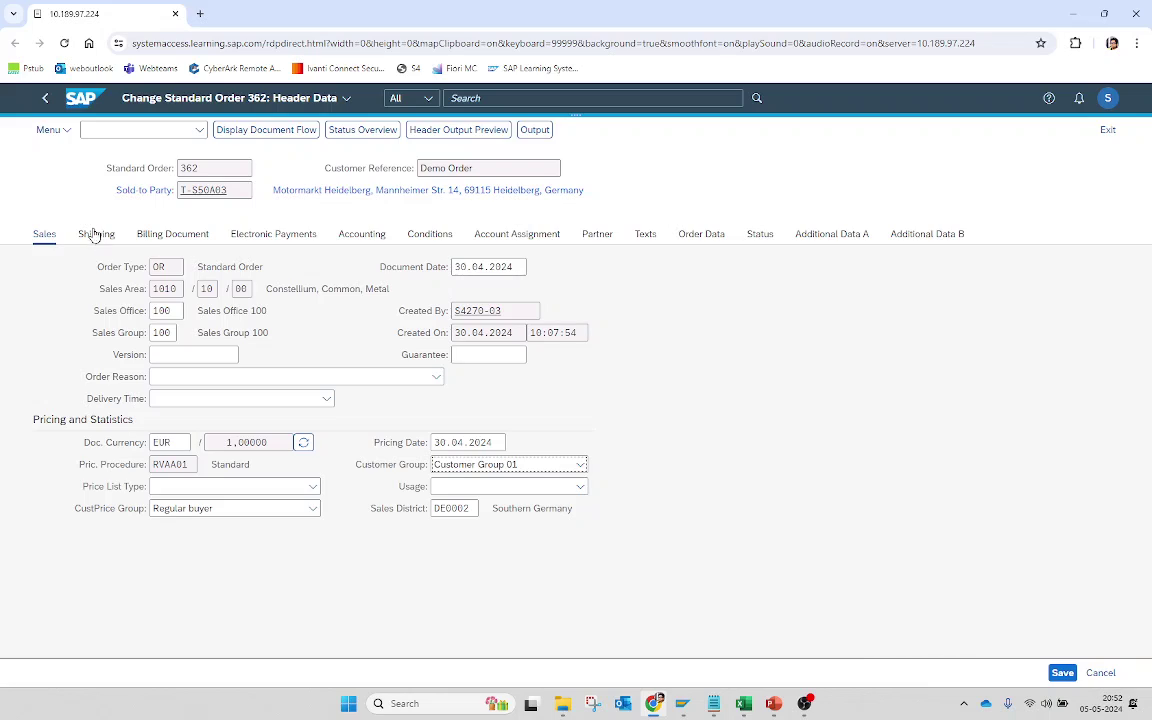
{"action": "left_click", "coordinate": [43, 100]}
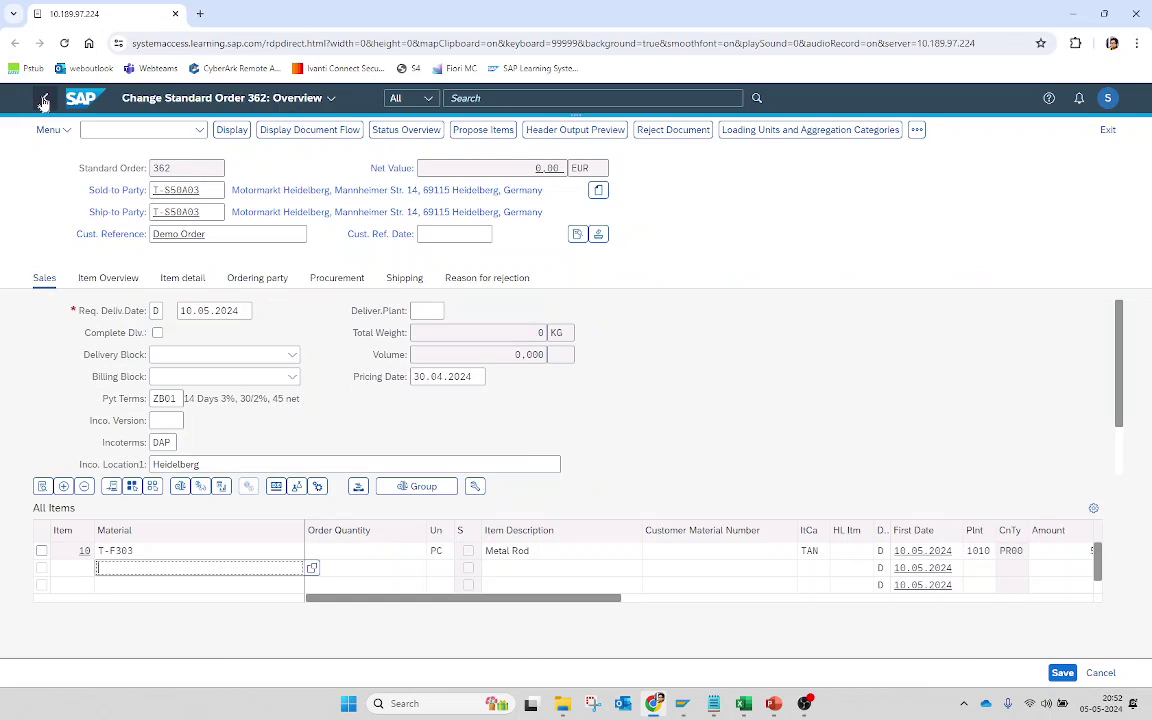
- Enter an order quantity of 100 PC for item 10 and review the confirmed quantity in the availability check
{"action": "left_click", "coordinate": [330, 555]}
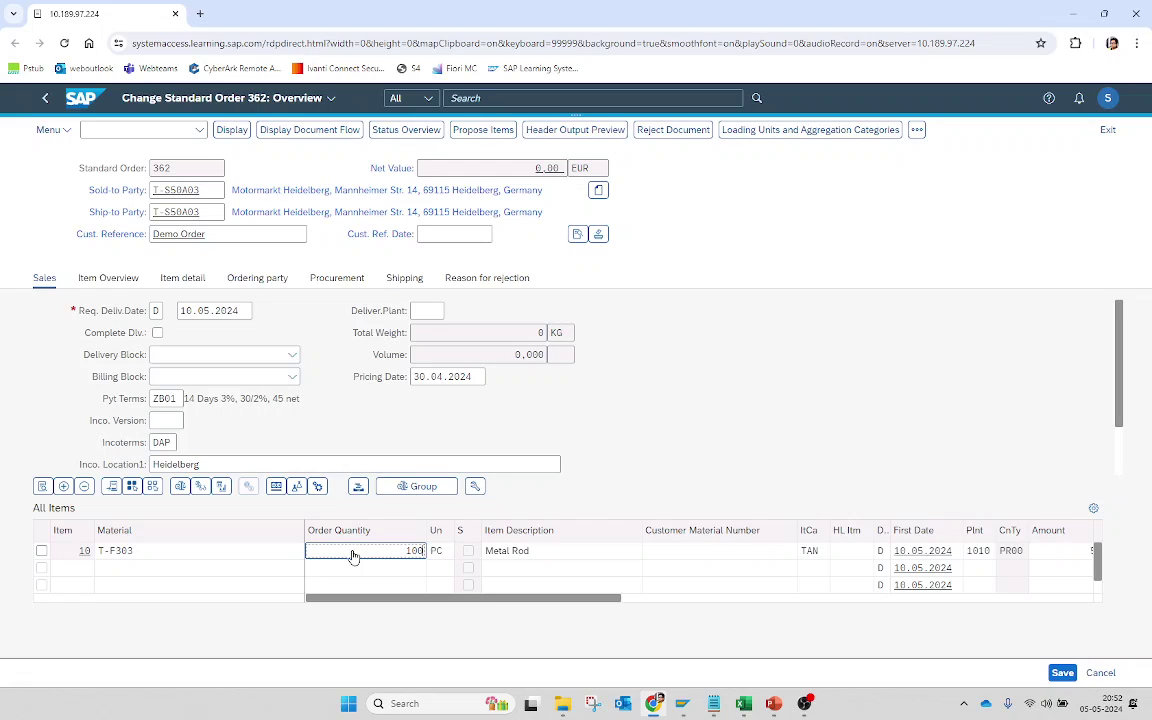
{"action": "key", "text": "Return"}
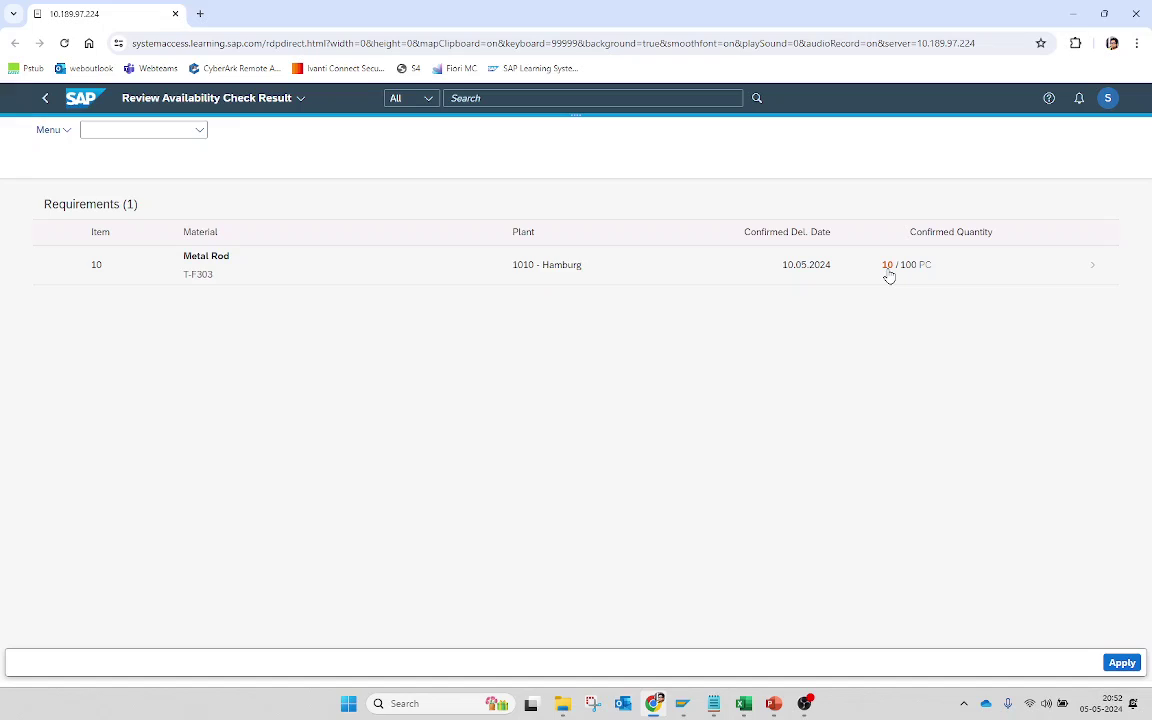
{"action": "left_click", "coordinate": [46, 101]}
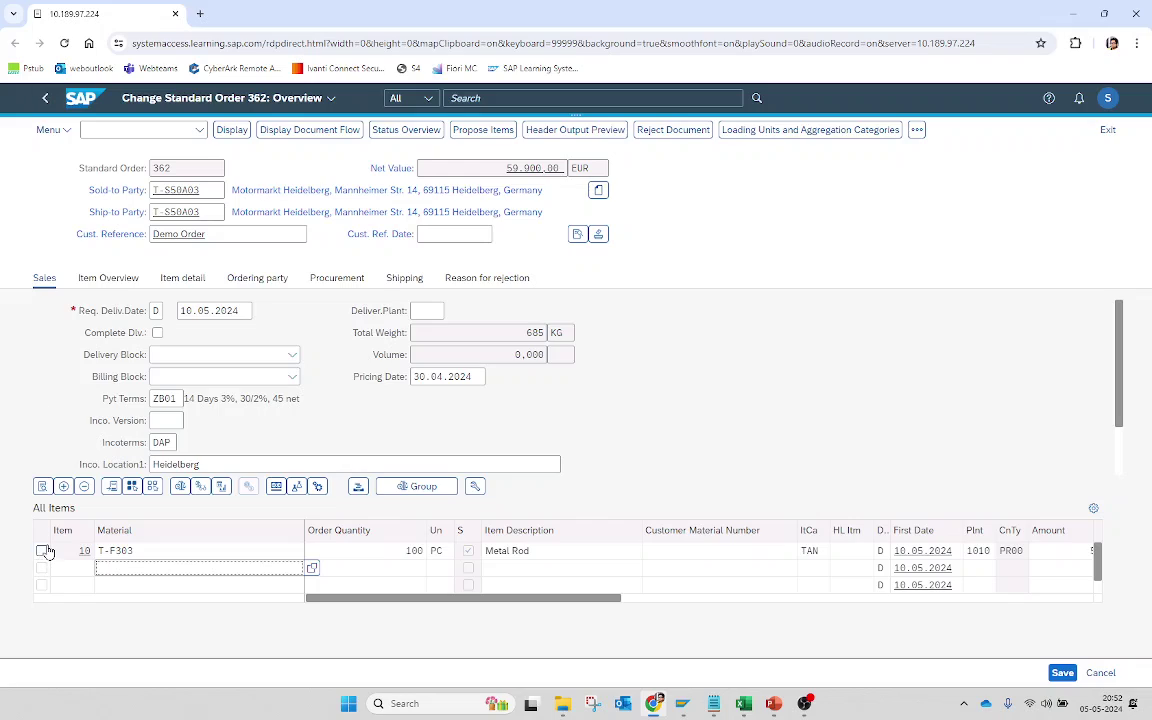
- Run the availability check again for item 10, review its result, and return to the order overview
{"action": "left_click", "coordinate": [42, 551]}
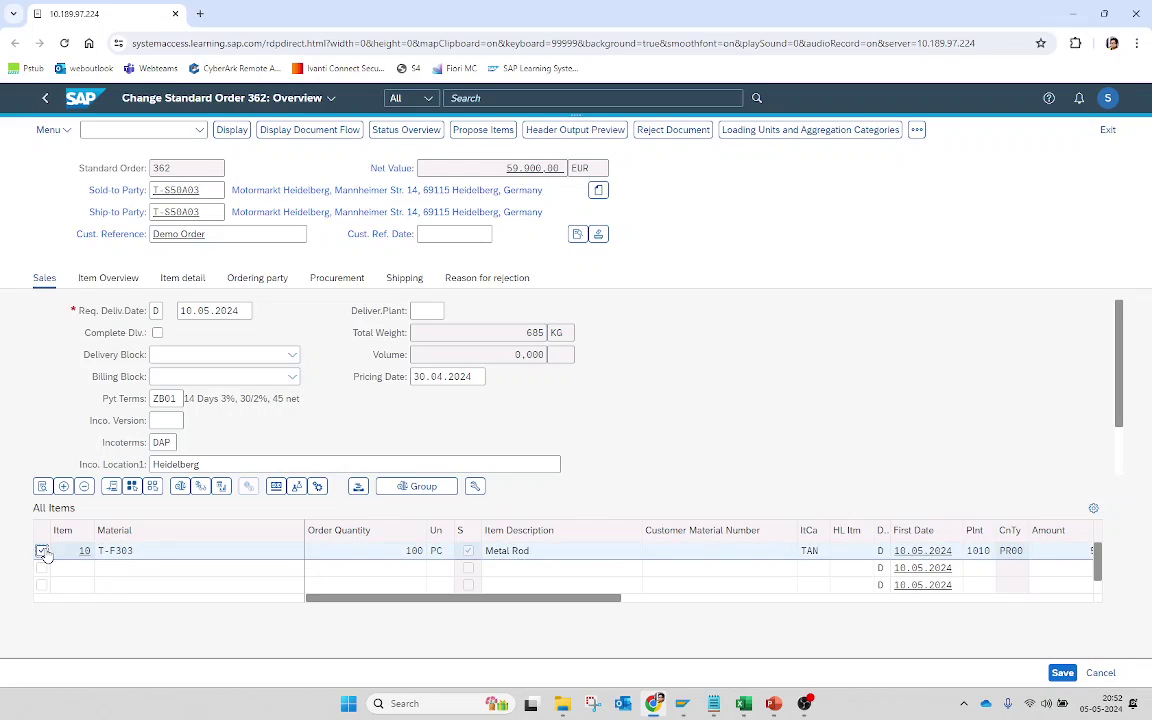
{"action": "left_click", "coordinate": [181, 493]}
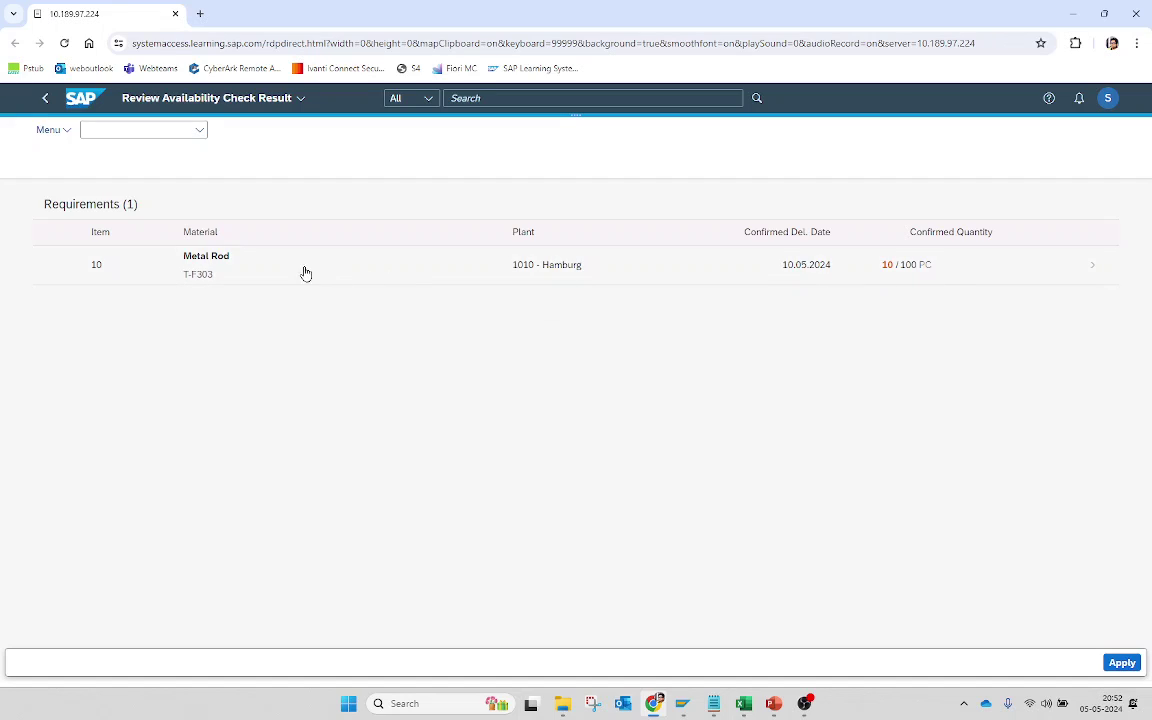
{"action": "left_click", "coordinate": [45, 98]}
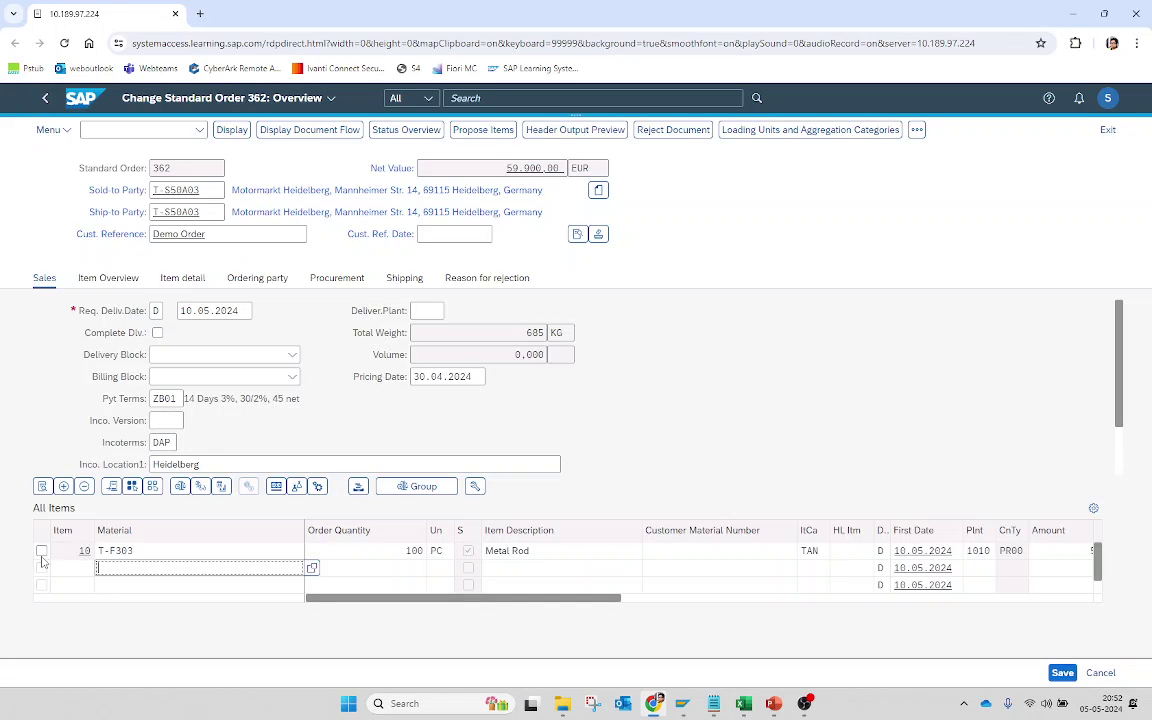
- Open the availability overview for item 10 and examine the stock quantity of storage location 101A
{"action": "left_click", "coordinate": [41, 550]}
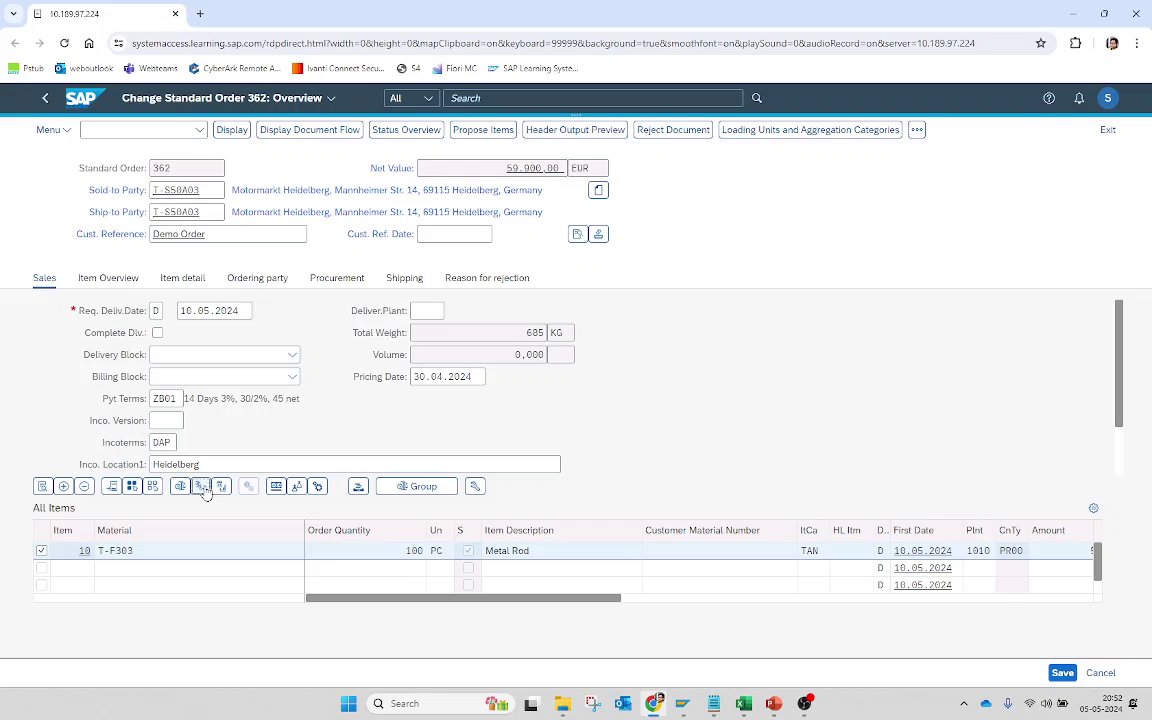
{"action": "left_click", "coordinate": [201, 487]}
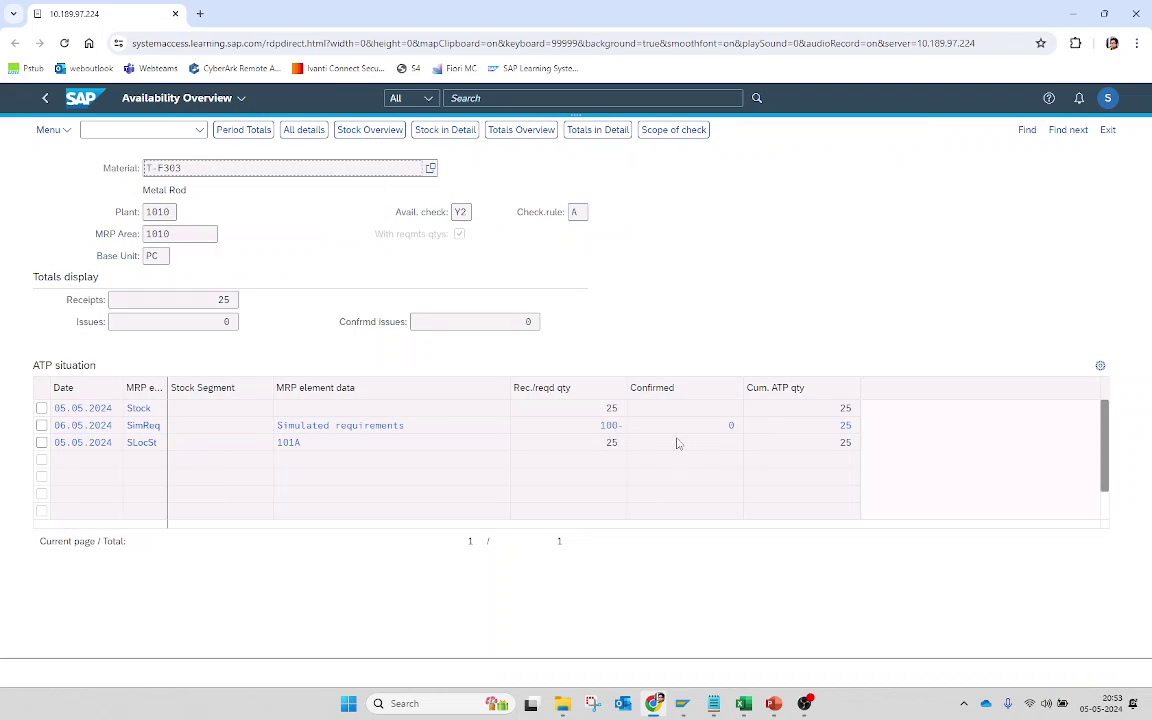
{"action": "left_click", "coordinate": [618, 444]}
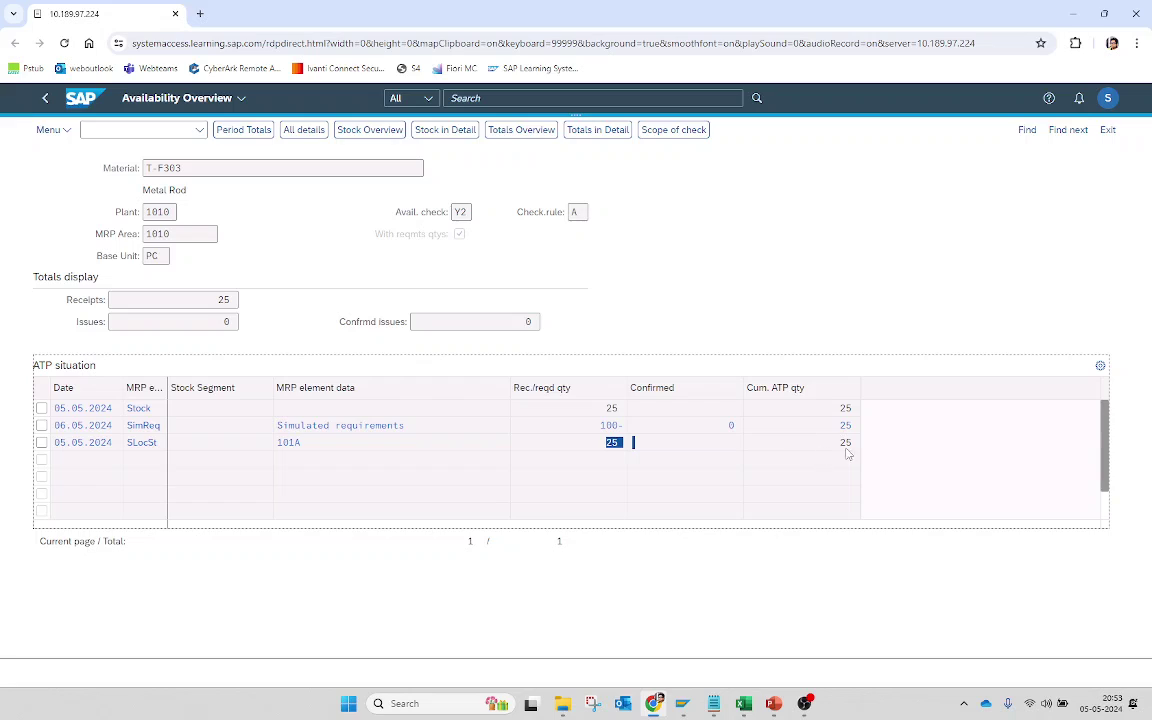
- Return to the order overview and open the schedule lines of item 10 to examine the confirmed quantity for the 10.05.2024 delivery
{"action": "left_click", "coordinate": [43, 101]}
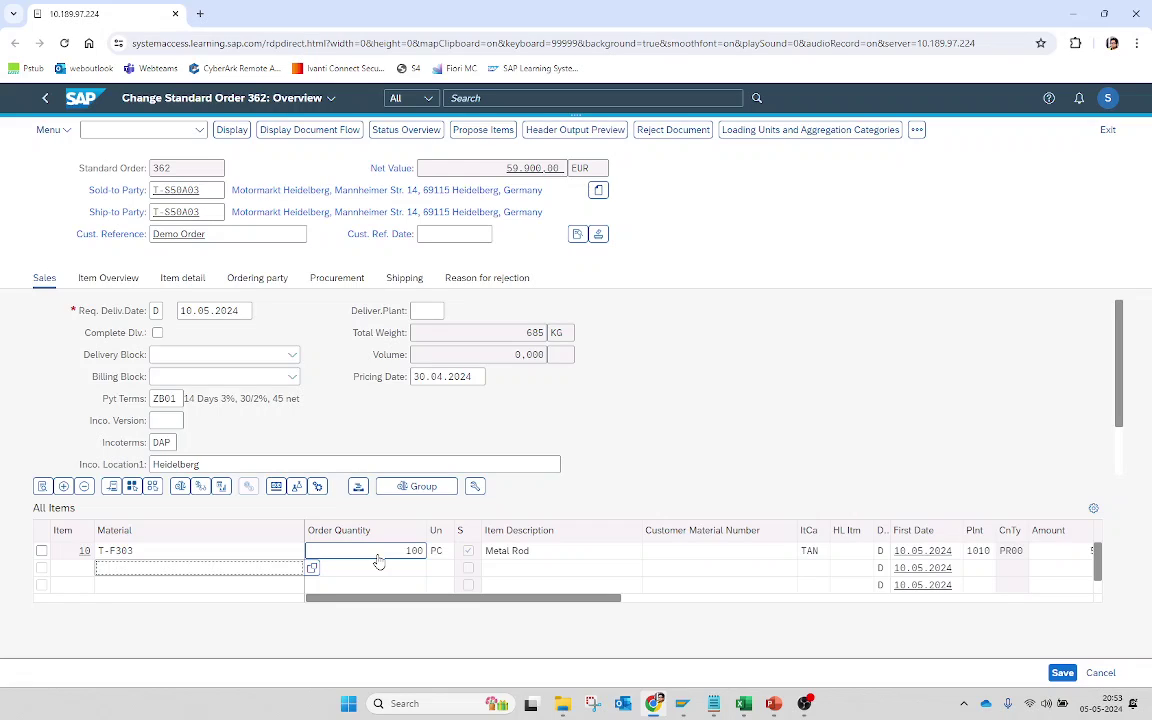
{"action": "double_click", "coordinate": [411, 550]}
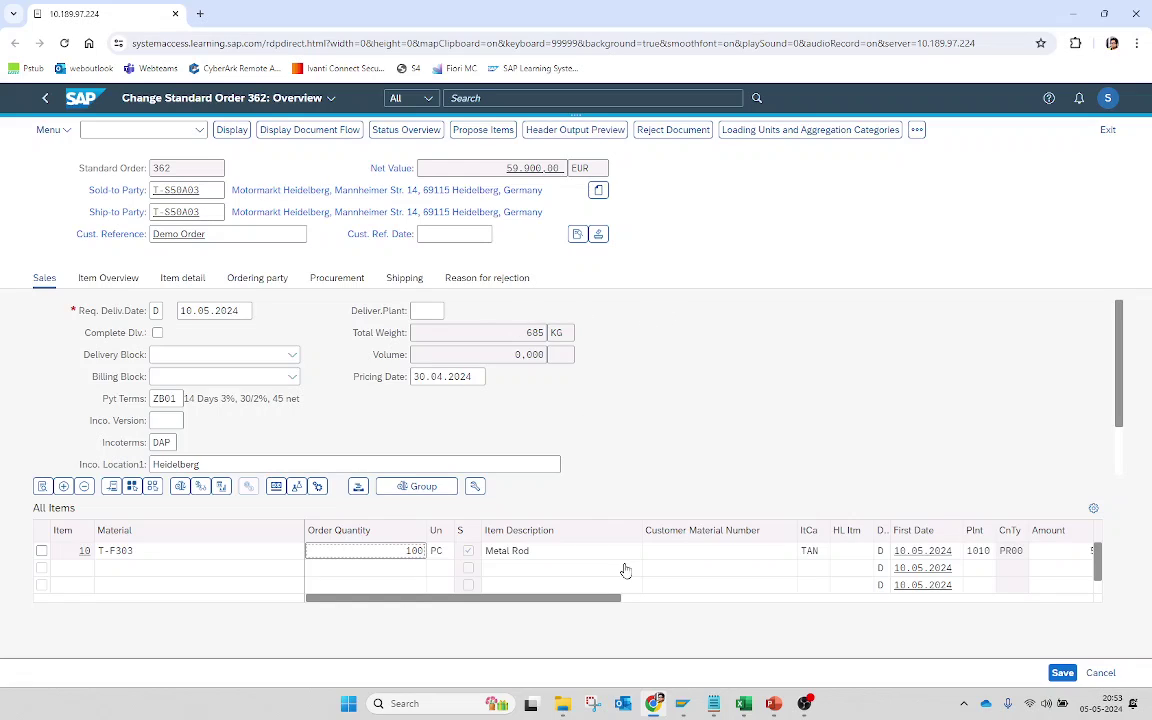
{"action": "key", "text": "Tab"}
{"action": "left_click", "coordinate": [373, 549]}
{"action": "double_click", "coordinate": [373, 549]}
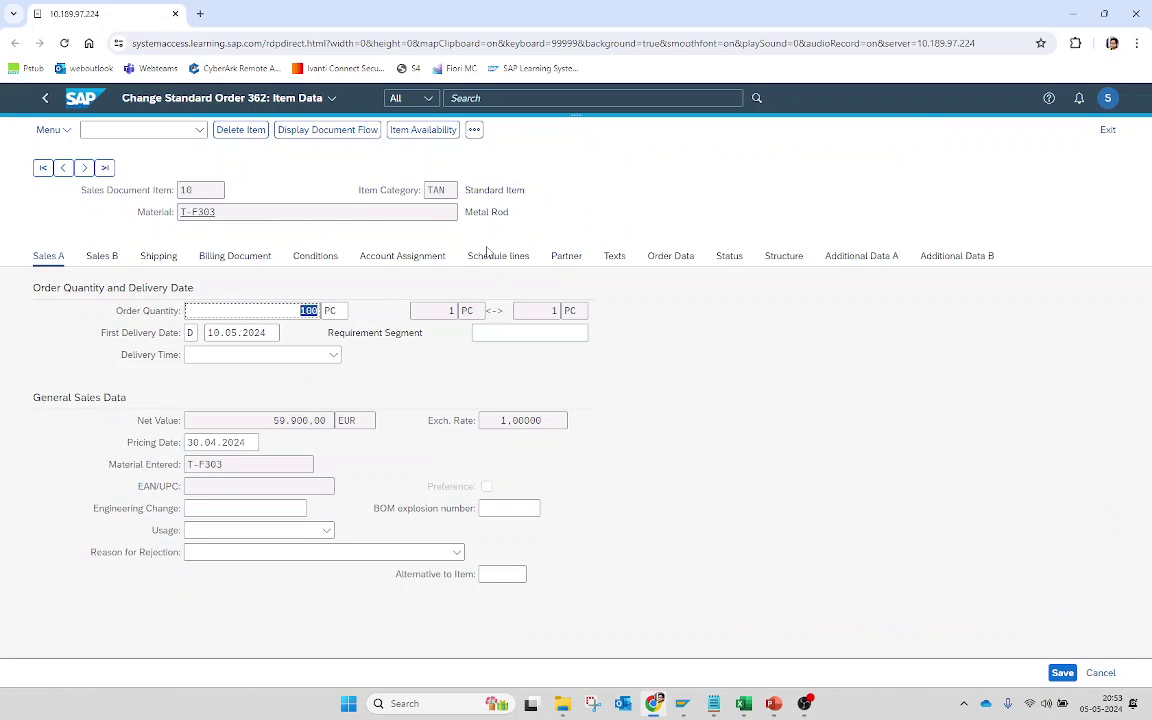
{"action": "left_click", "coordinate": [506, 259]}
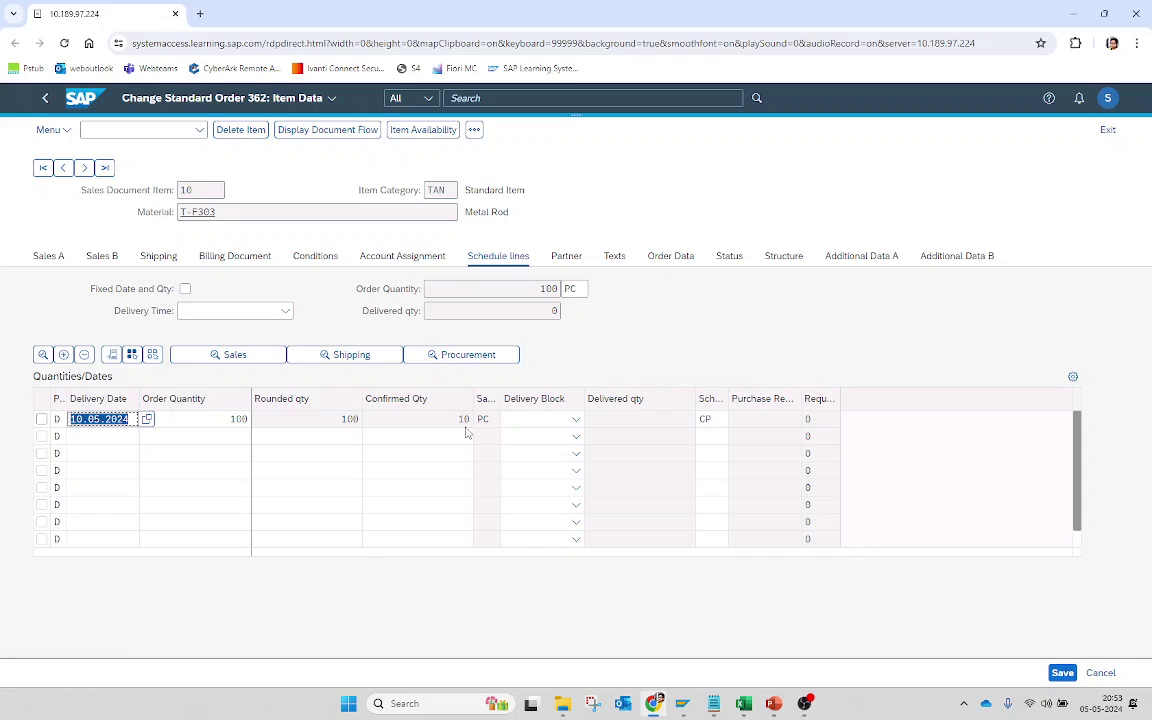
- Leave the item data of item 10 and exit the sales order
{"action": "left_click", "coordinate": [43, 105]}
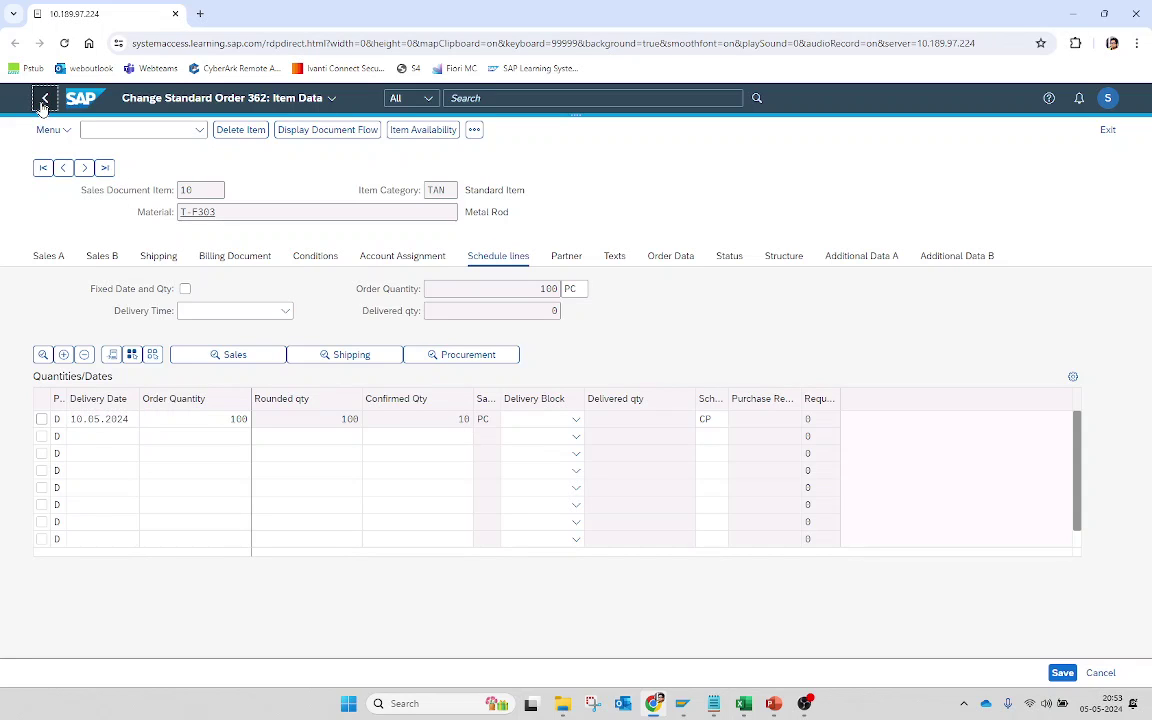
{"action": "left_click", "coordinate": [43, 103]}
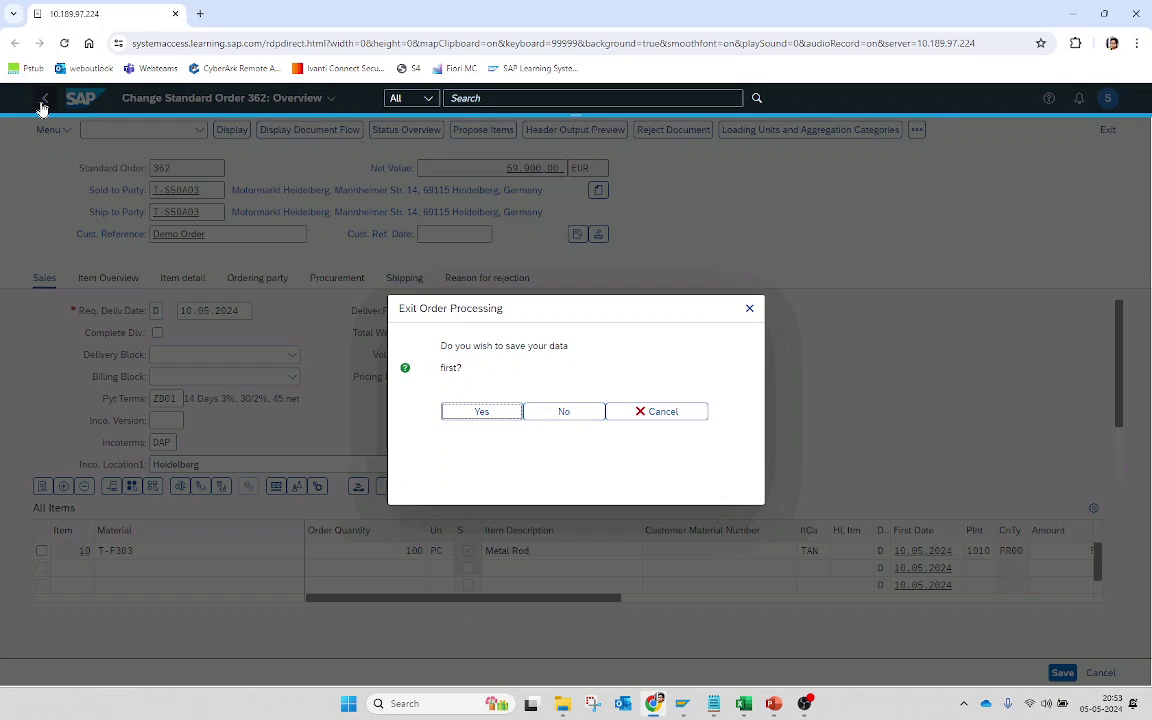